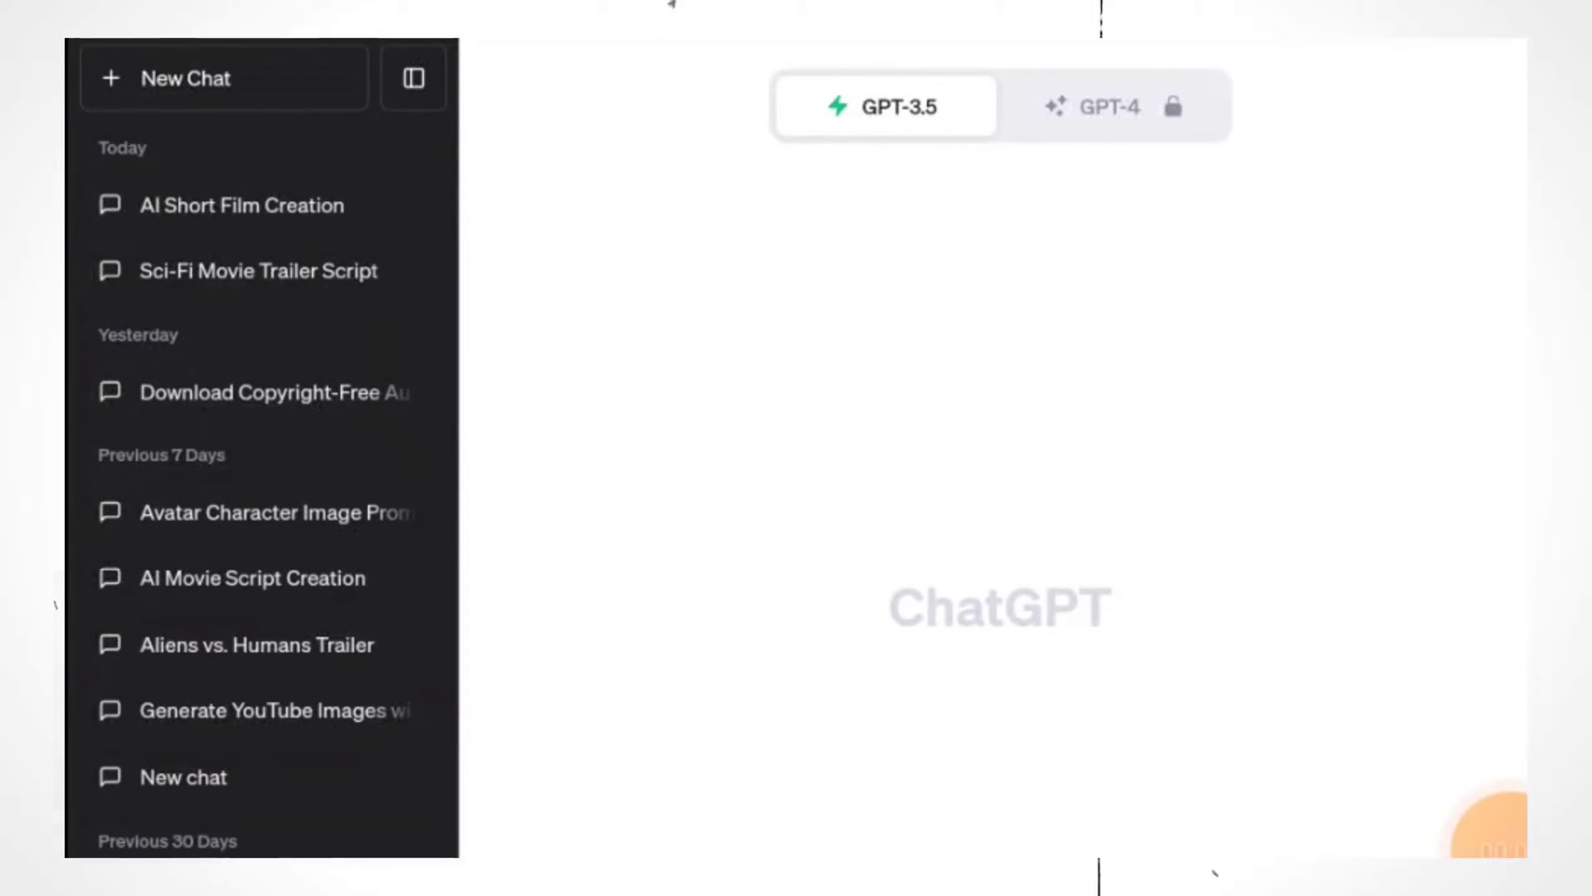
# - Ask ChatGPT to generate a script for the avatar movie trailer and read through the reply
pyautogui.write('Gen')
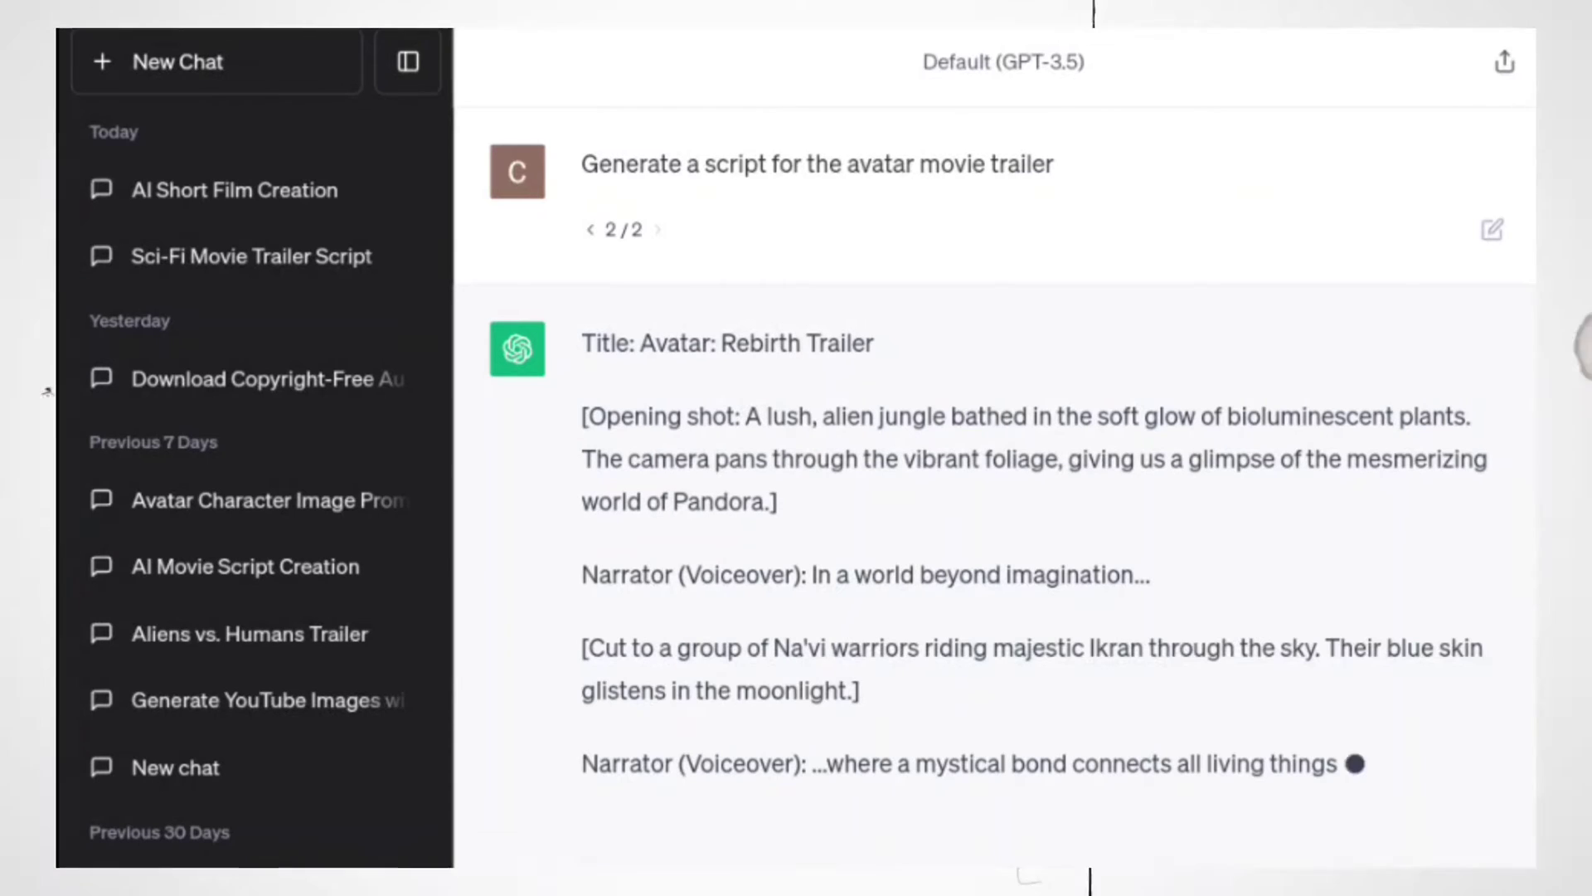
pyautogui.scroll(-6, 995, 465)
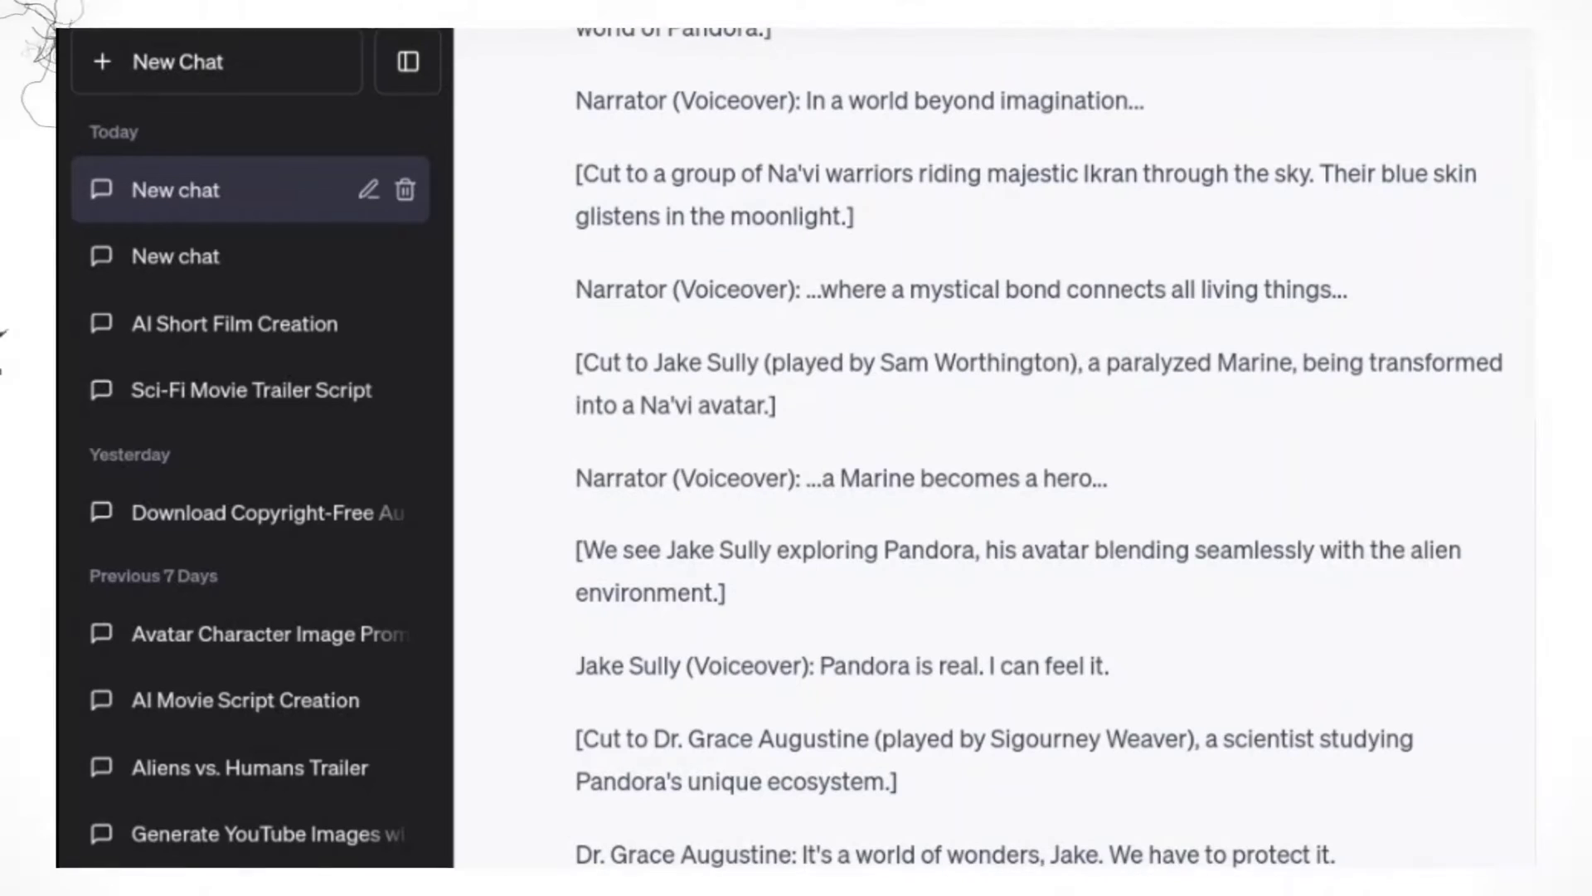
pyautogui.scroll(-2, 995, 448)
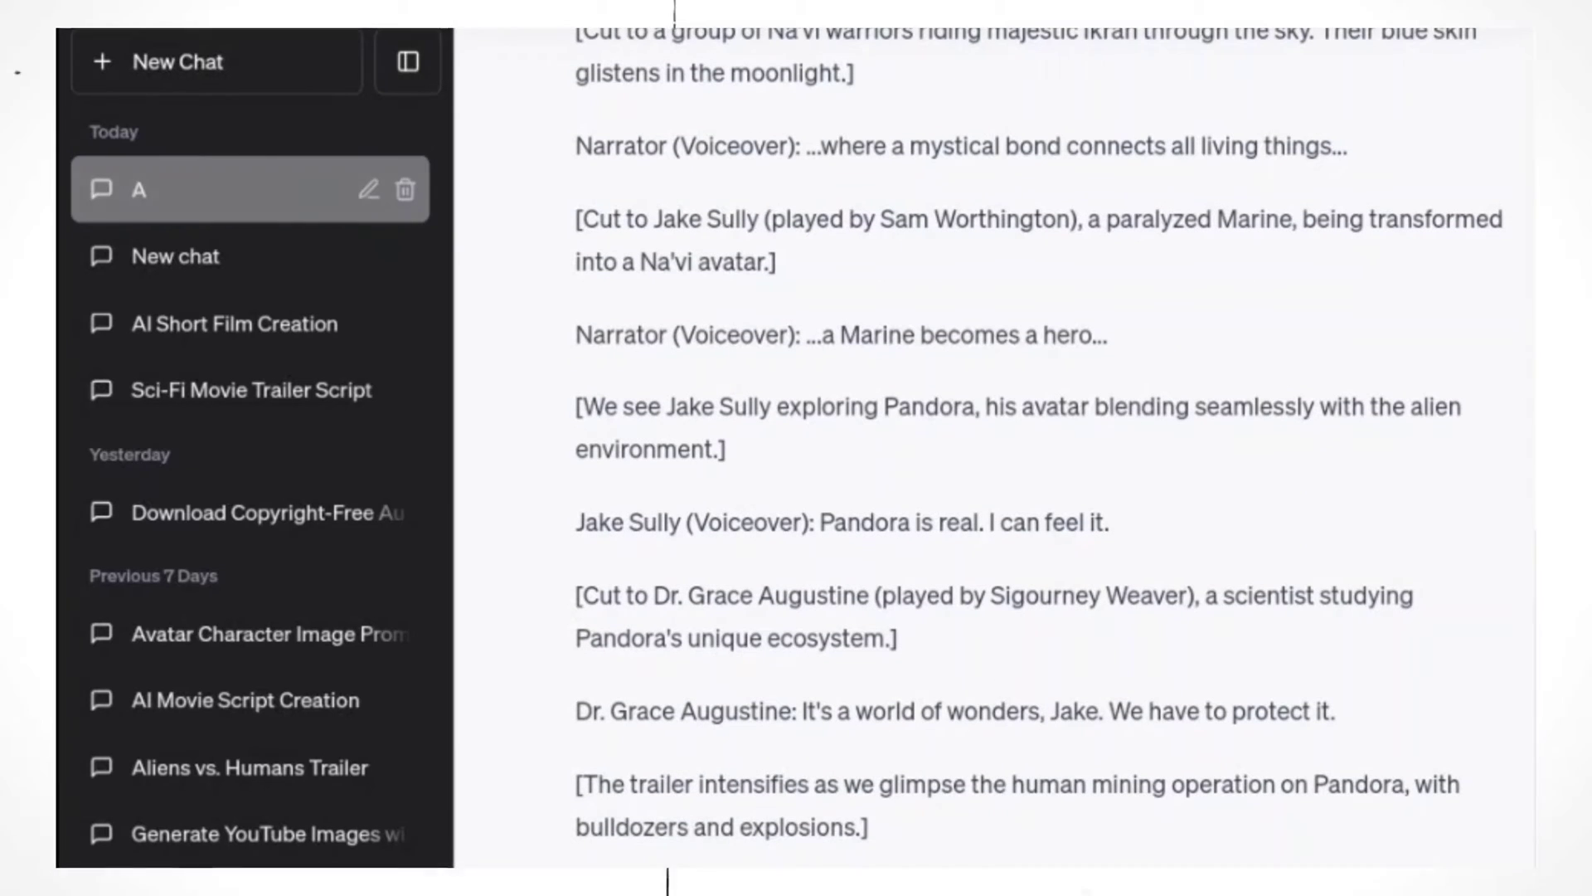
pyautogui.scroll(3, 996, 448)
pyautogui.scroll(-2, 995, 448)
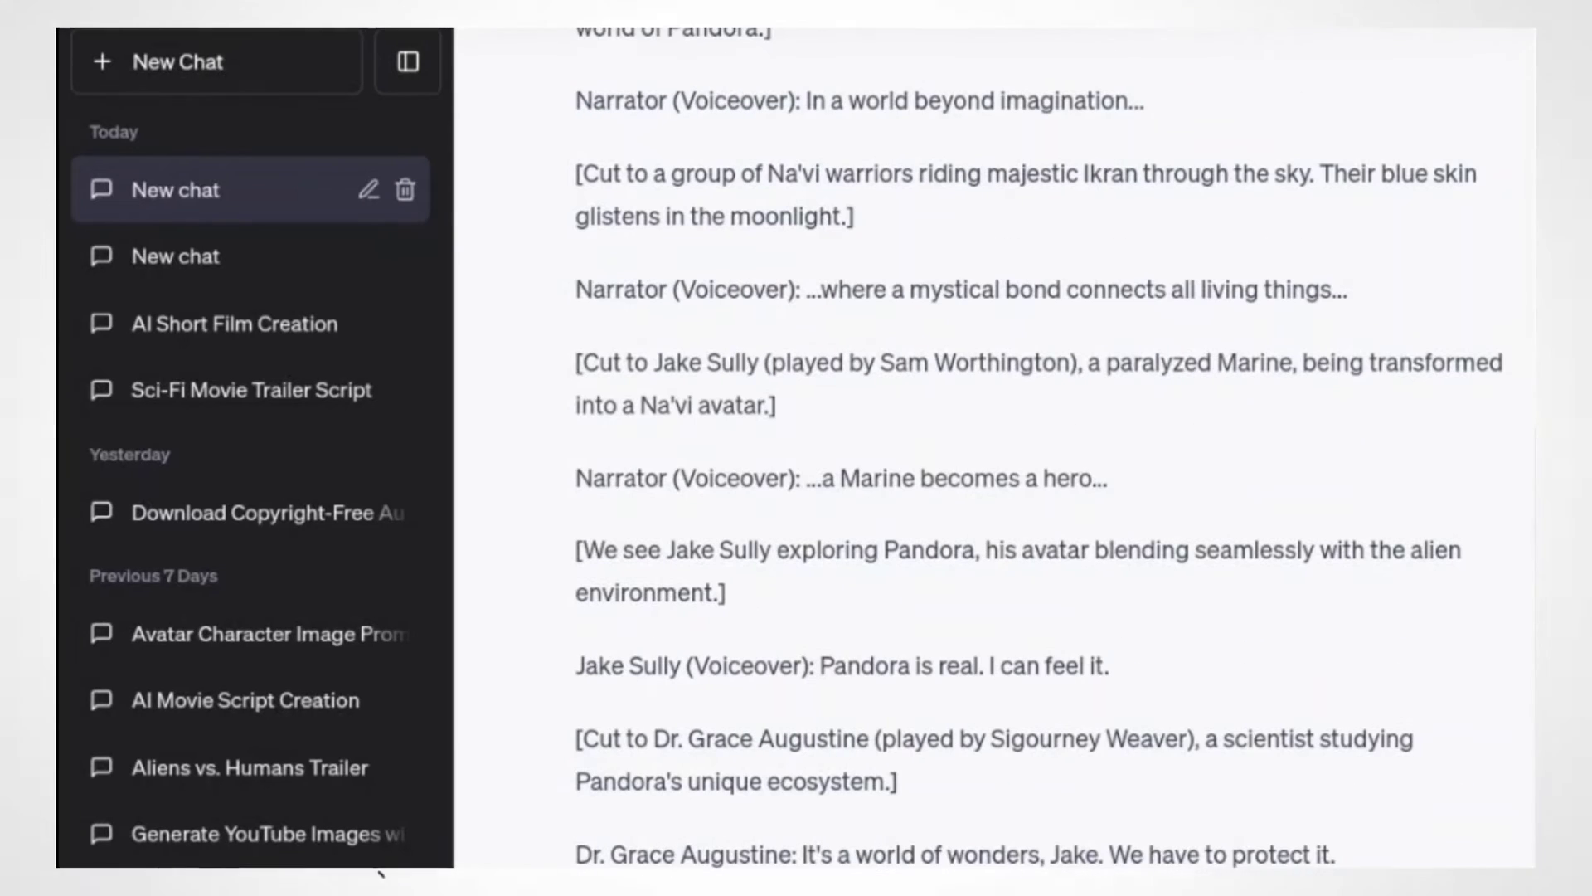
pyautogui.scroll(-2, 996, 448)
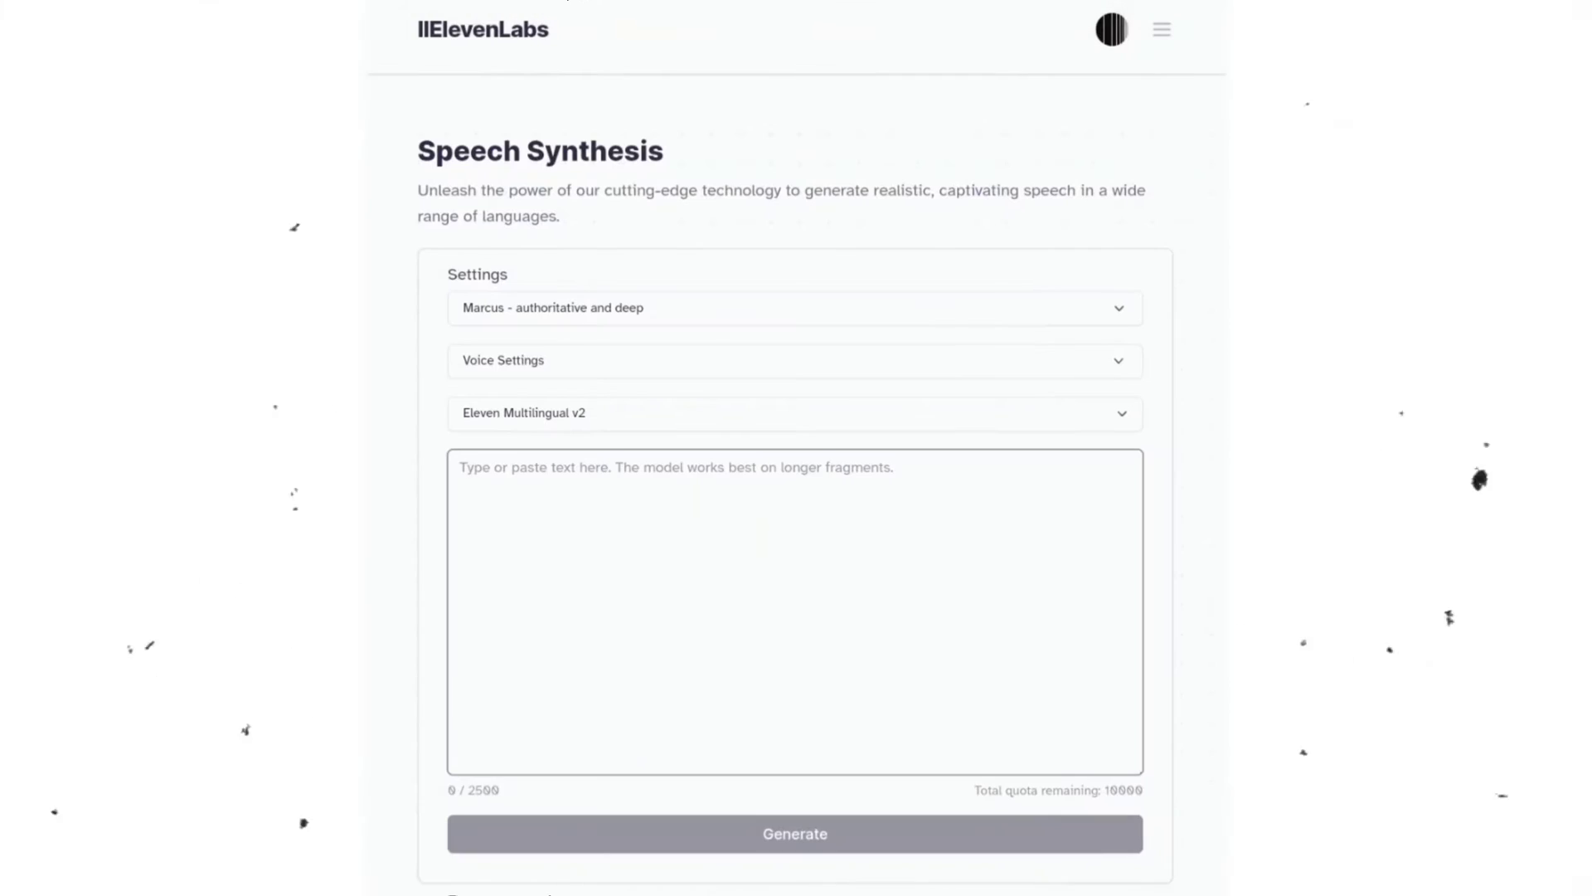
# - Paste the Avatar: Rebirth trailer script into the ElevenLabs Speech Synthesis text box
pyautogui.hotkey('ctrl', 'v')
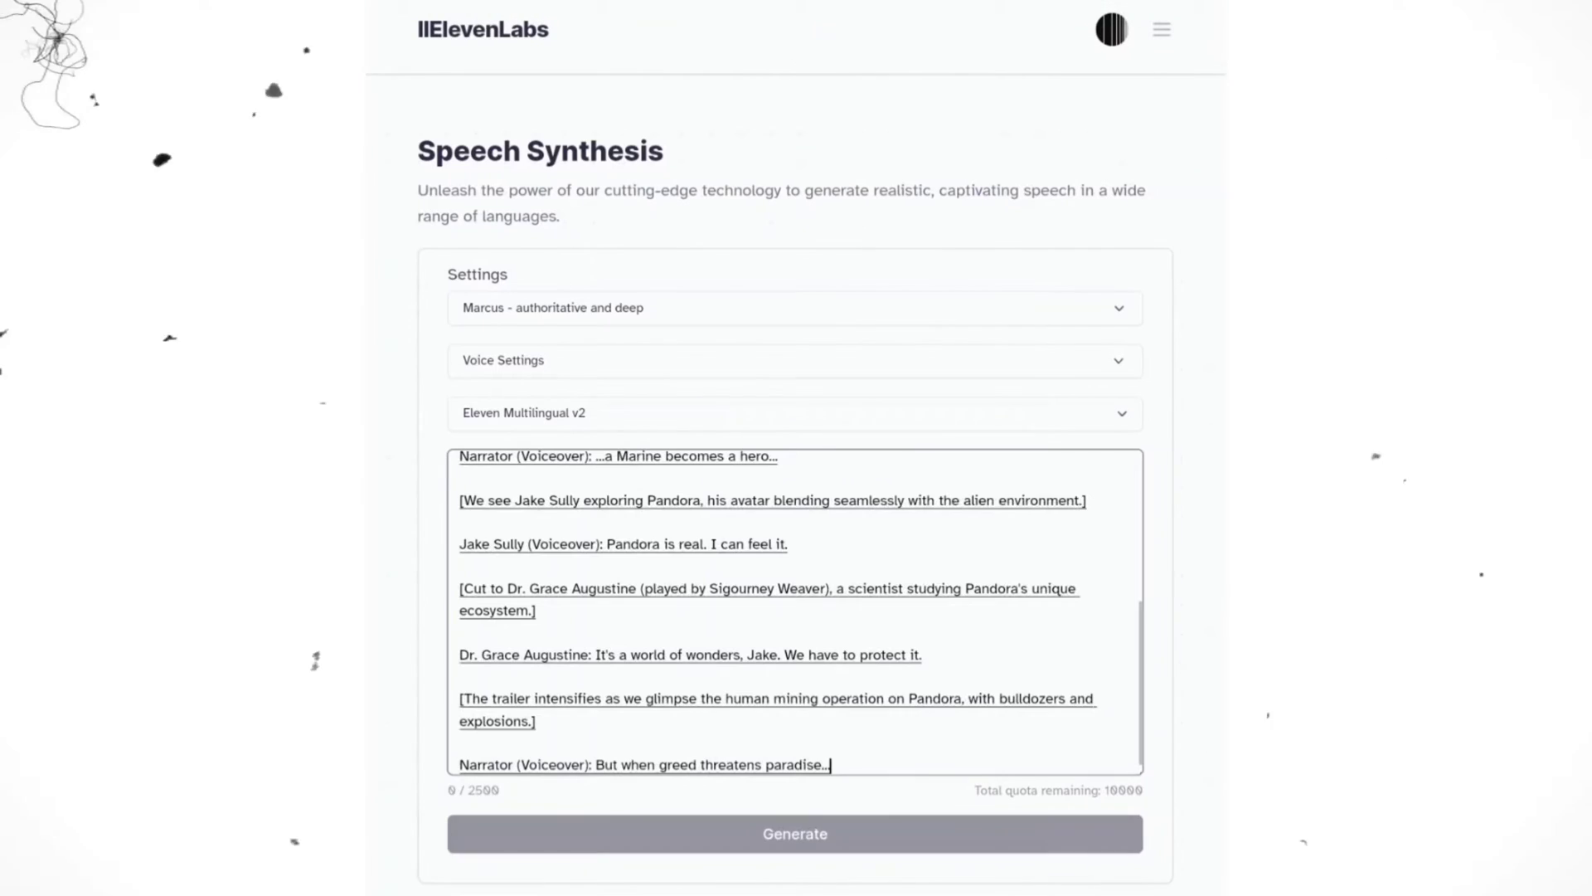
pyautogui.scroll(10, 795, 612)
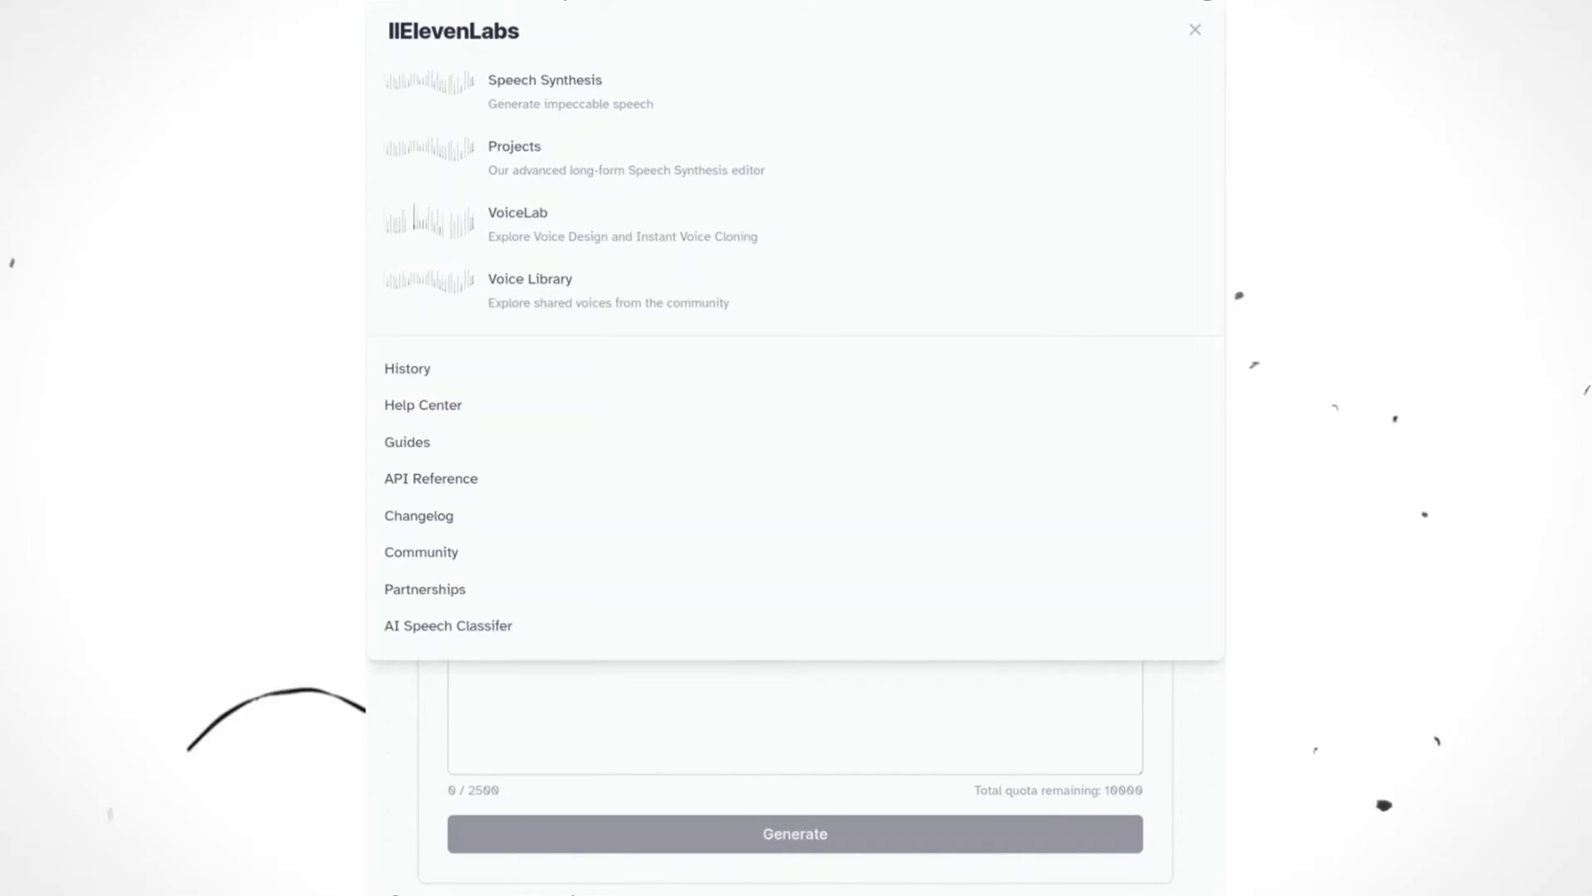
# - Add the Marcus – authoritative and deep voice from the Voice Library to VoiceLab
pyautogui.click(531, 282)
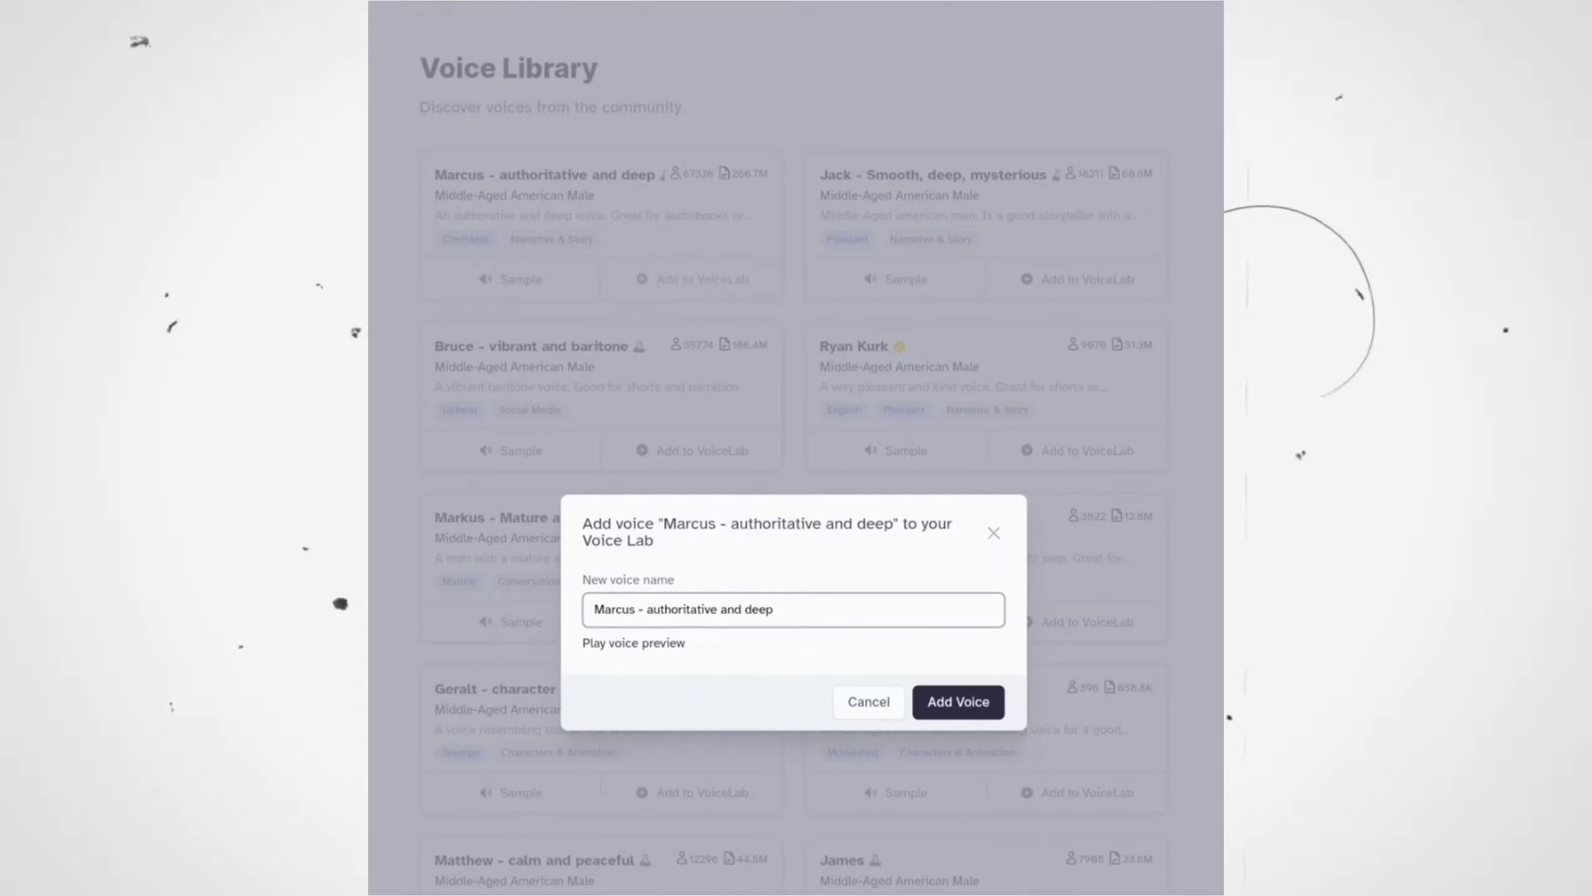
pyautogui.press('Return')
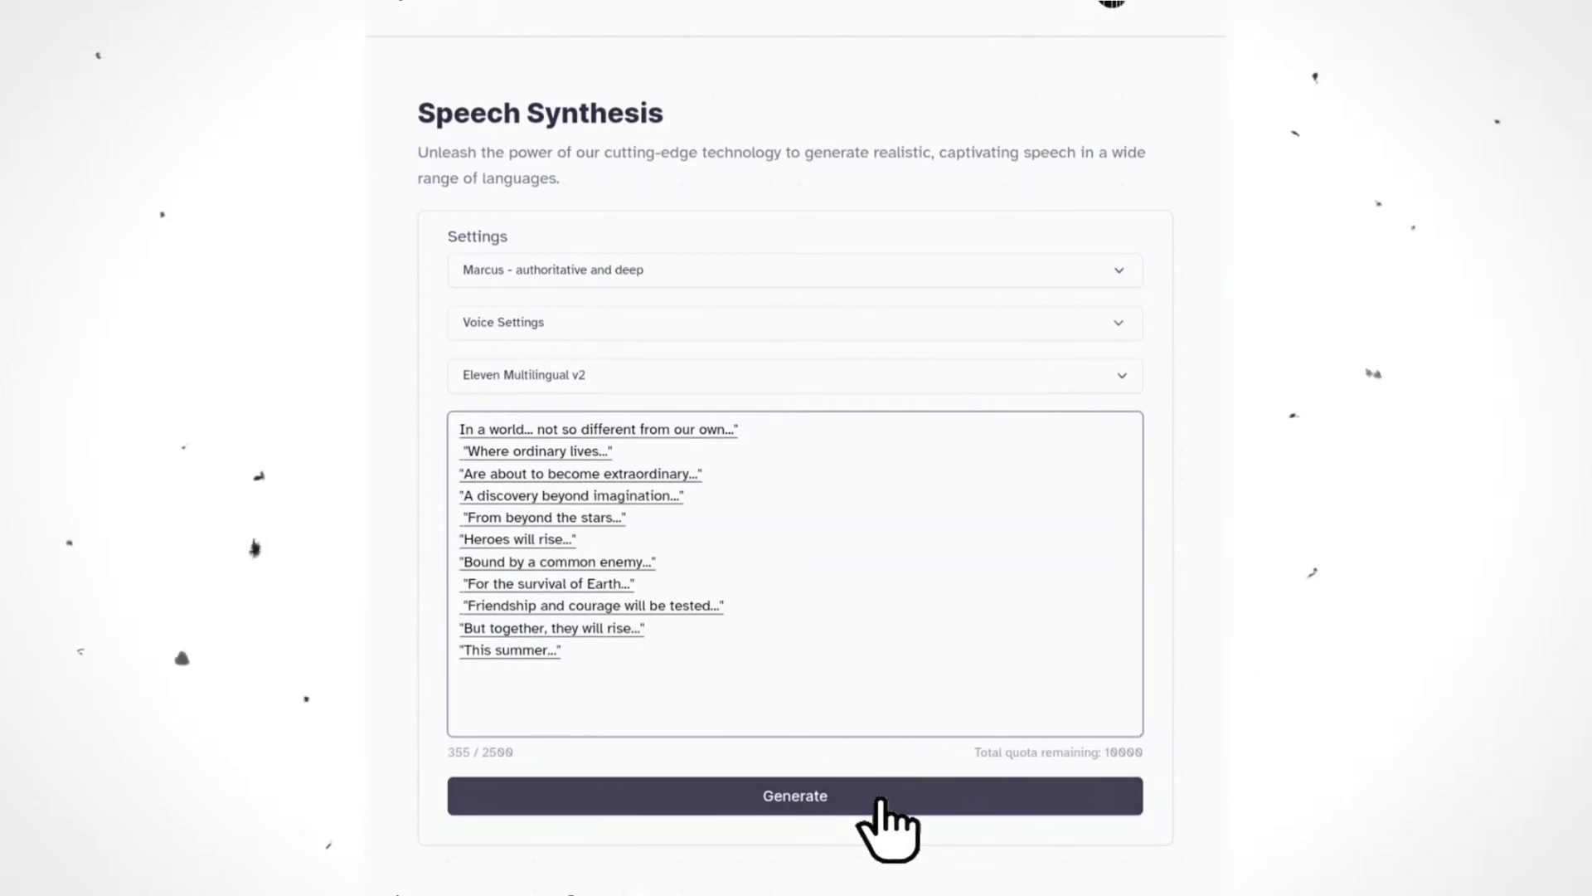
# - Generate the narration in the Marcus voice and download the audio clip
pyautogui.click(882, 803)
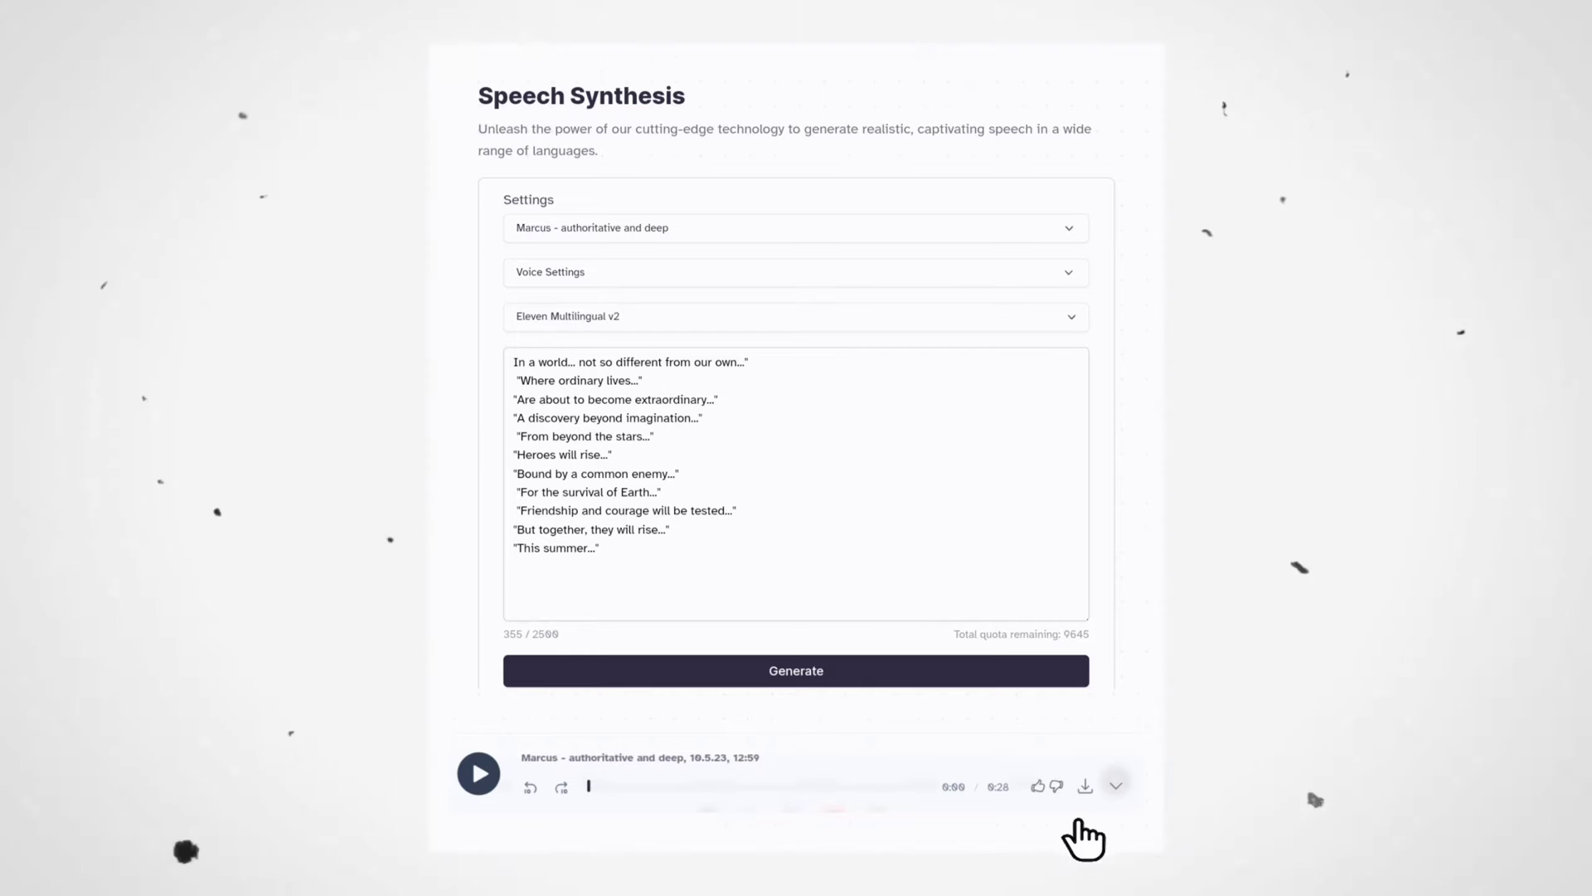
pyautogui.click(1078, 811)
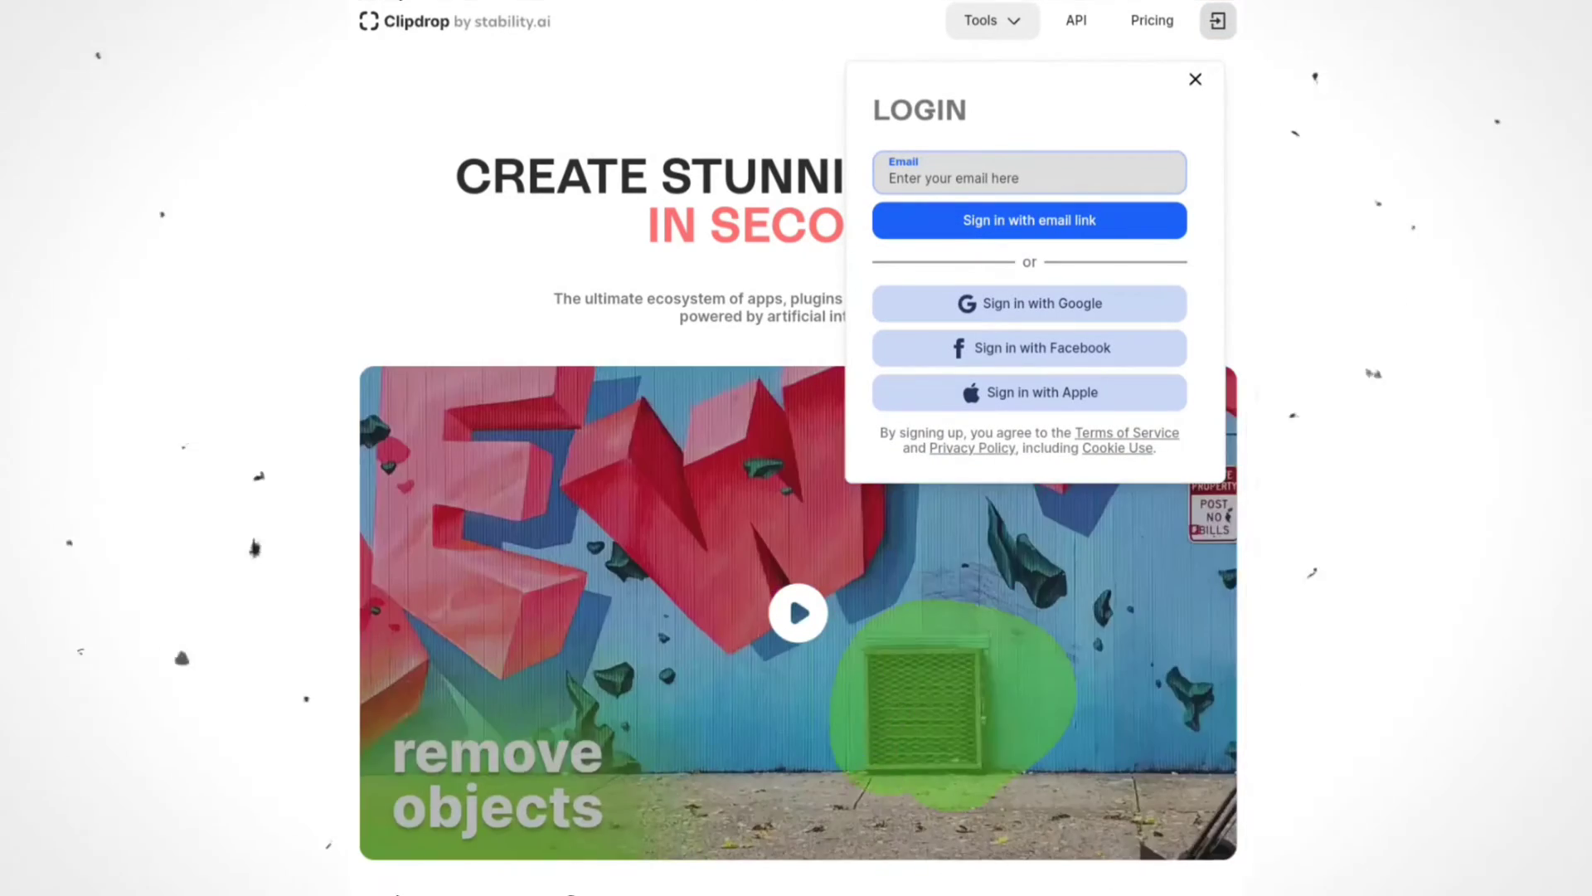
# - Sign in to Clipdrop with the account e-mail link and find the Stable Diffusion XL tool
pyautogui.hotkey('ctrl', 'v')
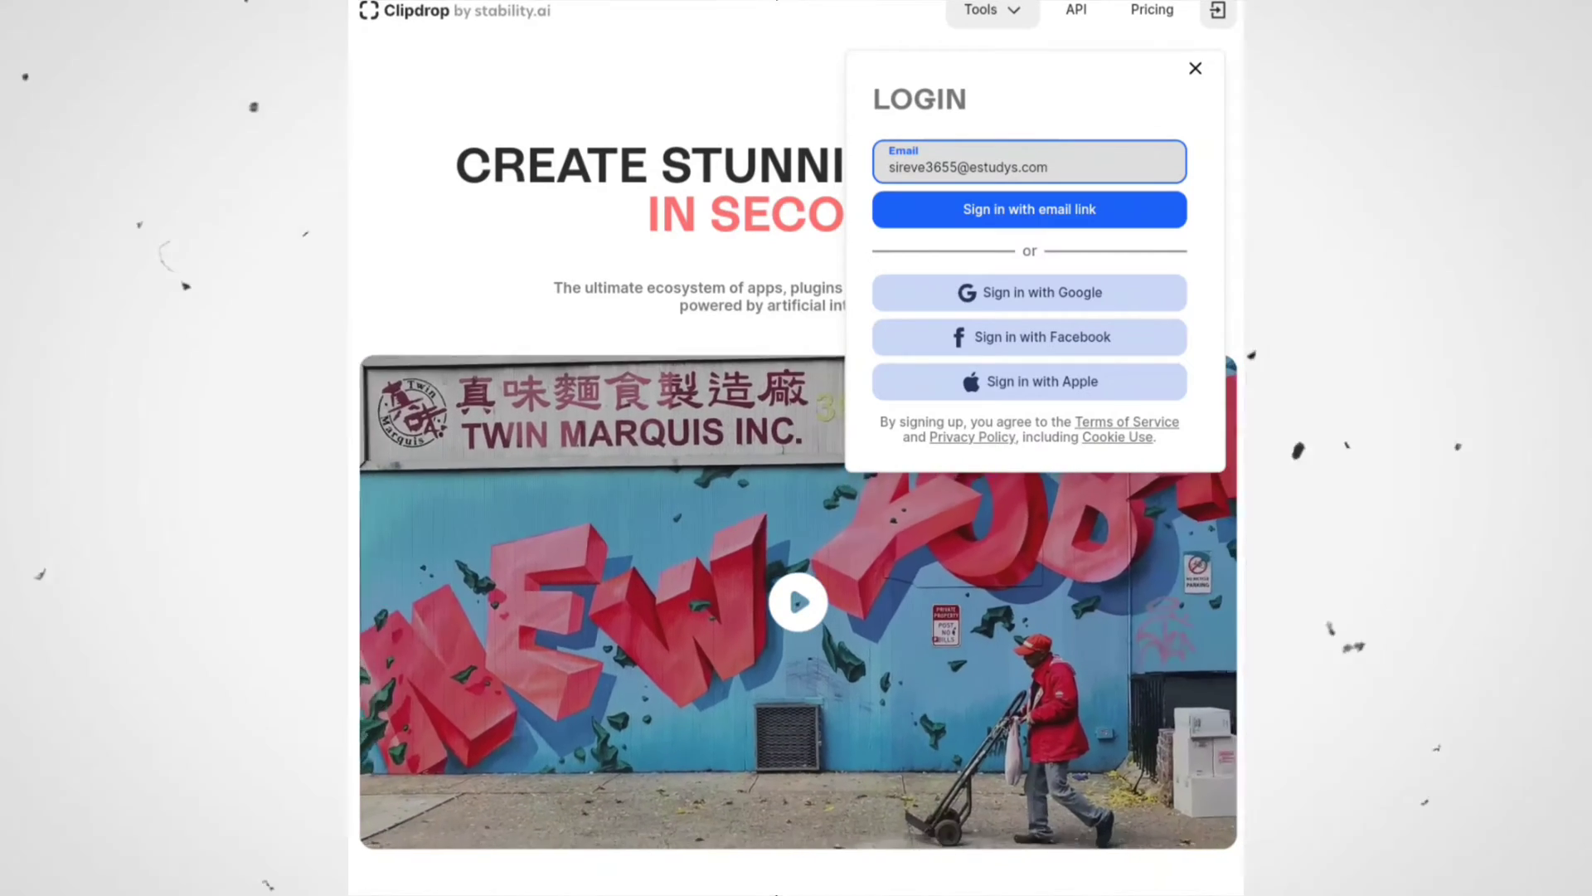
pyautogui.press('Return')
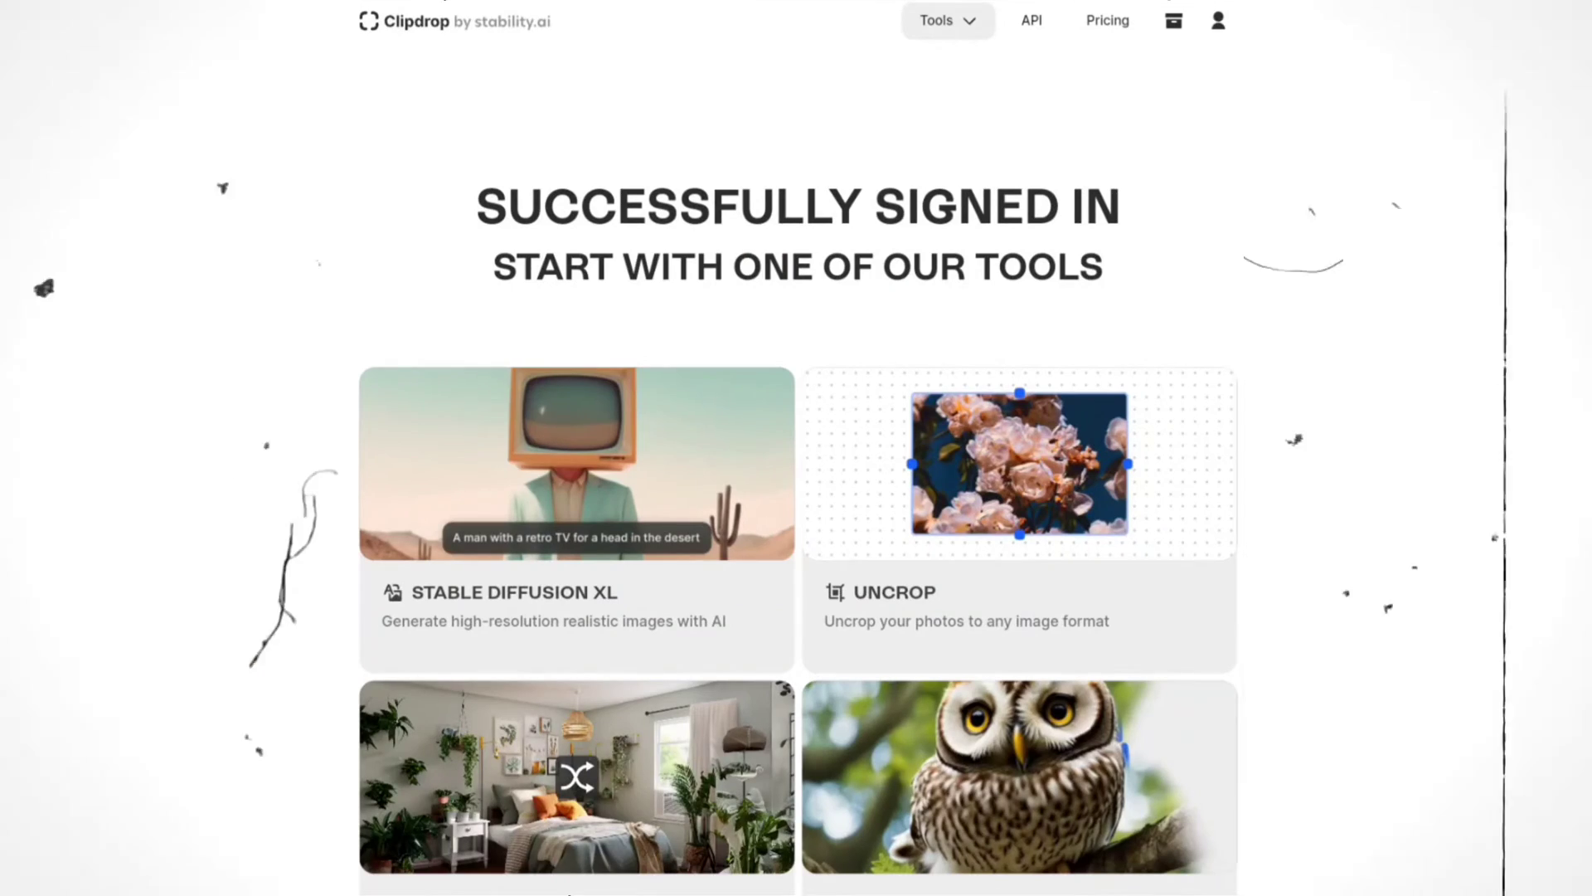
pyautogui.scroll(-5, 796, 448)
pyautogui.scroll(-5, 796, 448)
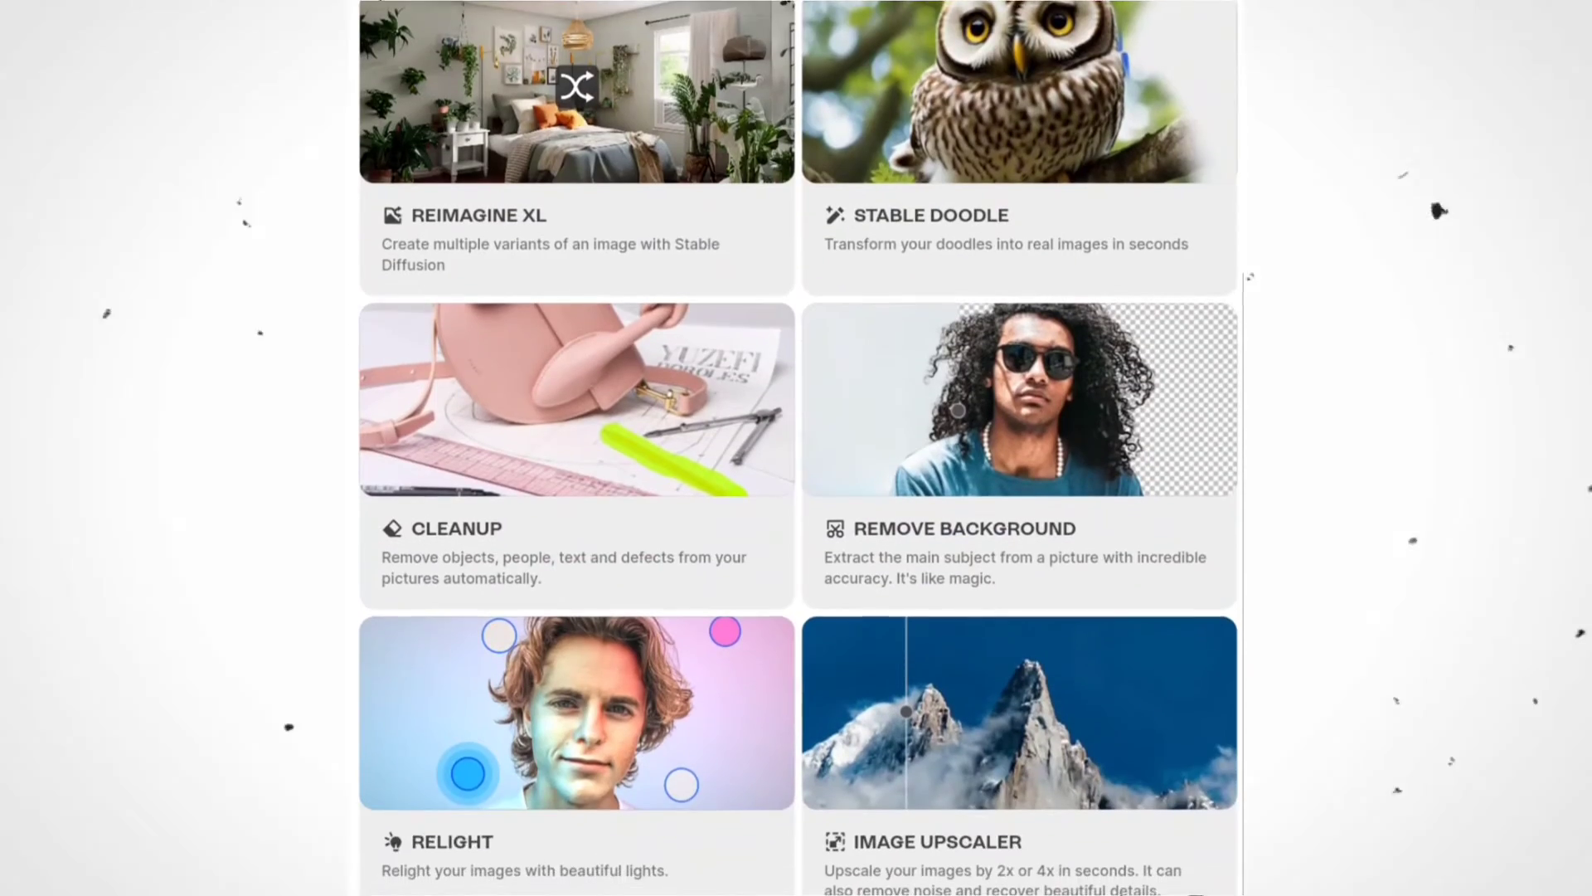
pyautogui.scroll(10, 797, 447)
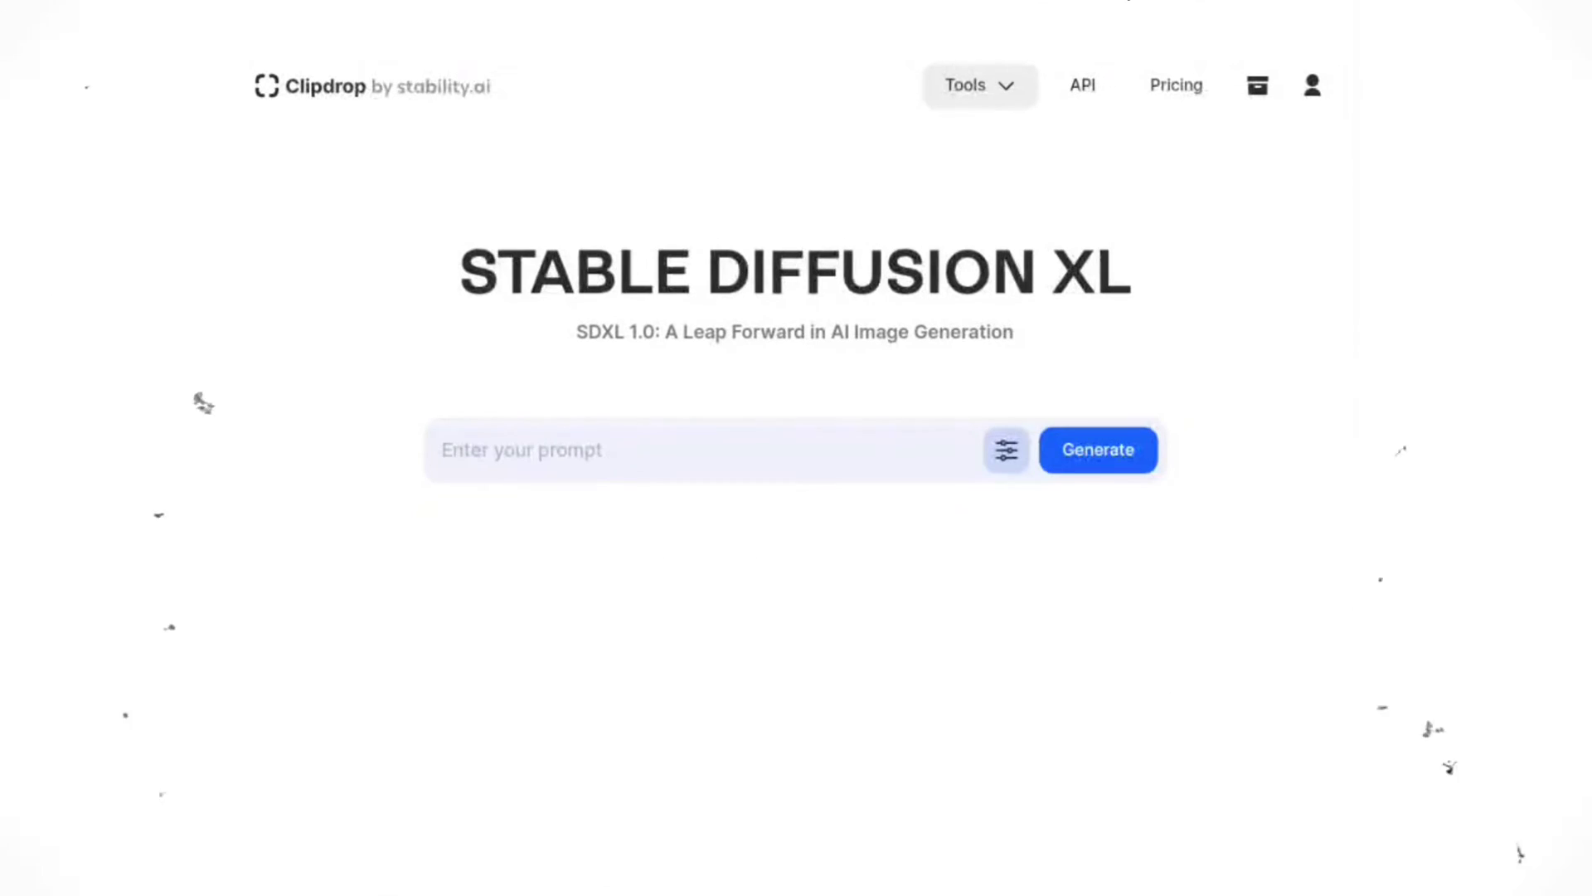
# - Change the Stable Diffusion XL aspect ratio from Square (1:1) to Widescreen (16:9)
pyautogui.click(1006, 452)
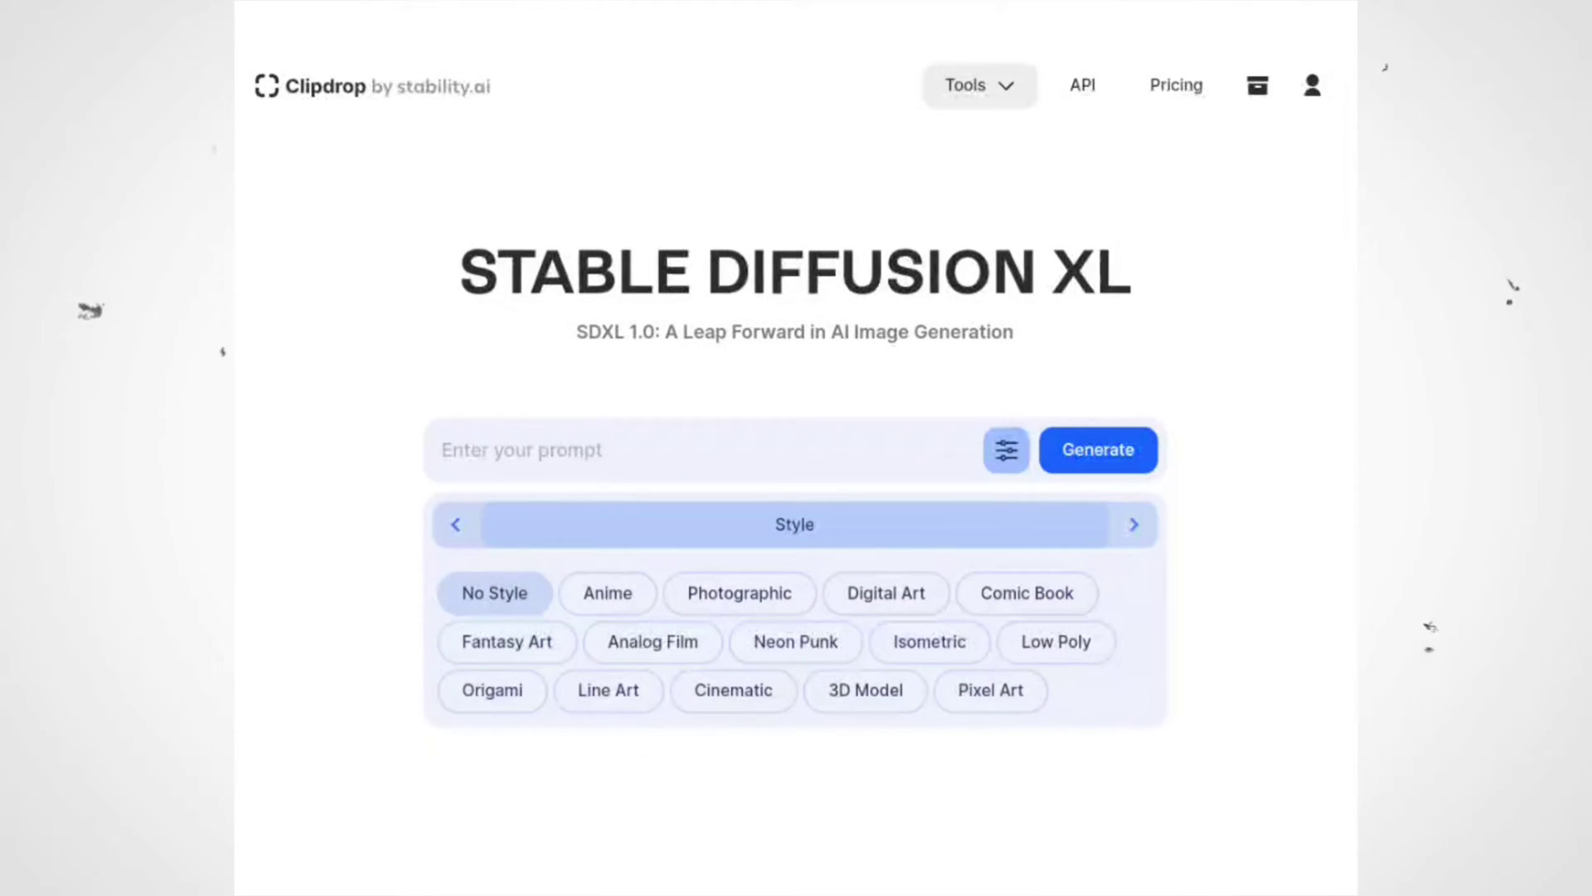
pyautogui.click(1135, 524)
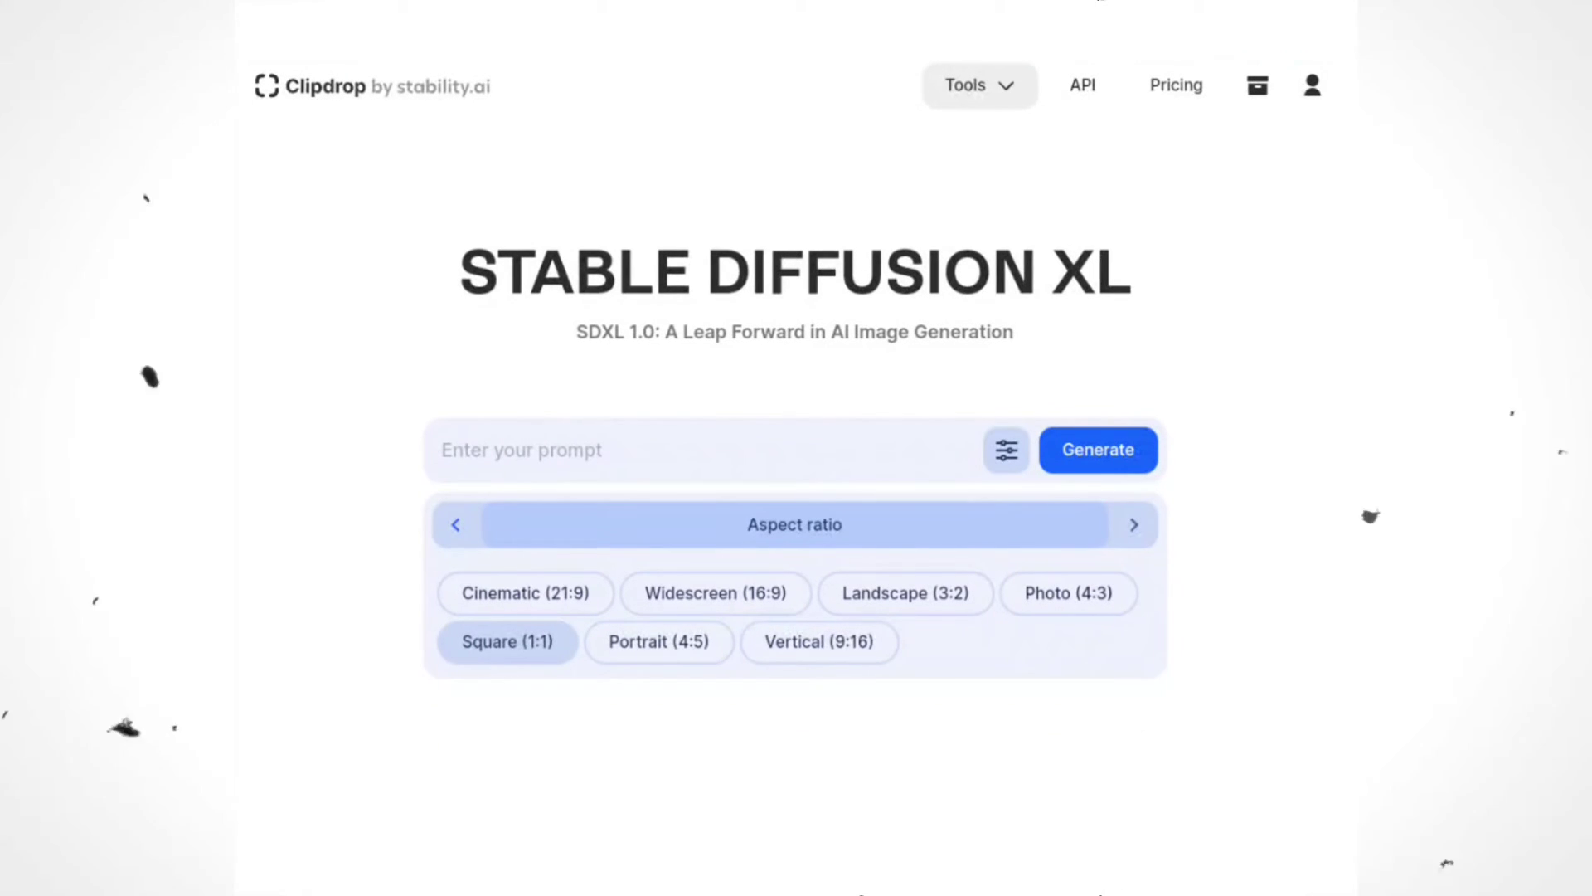
pyautogui.click(695, 622)
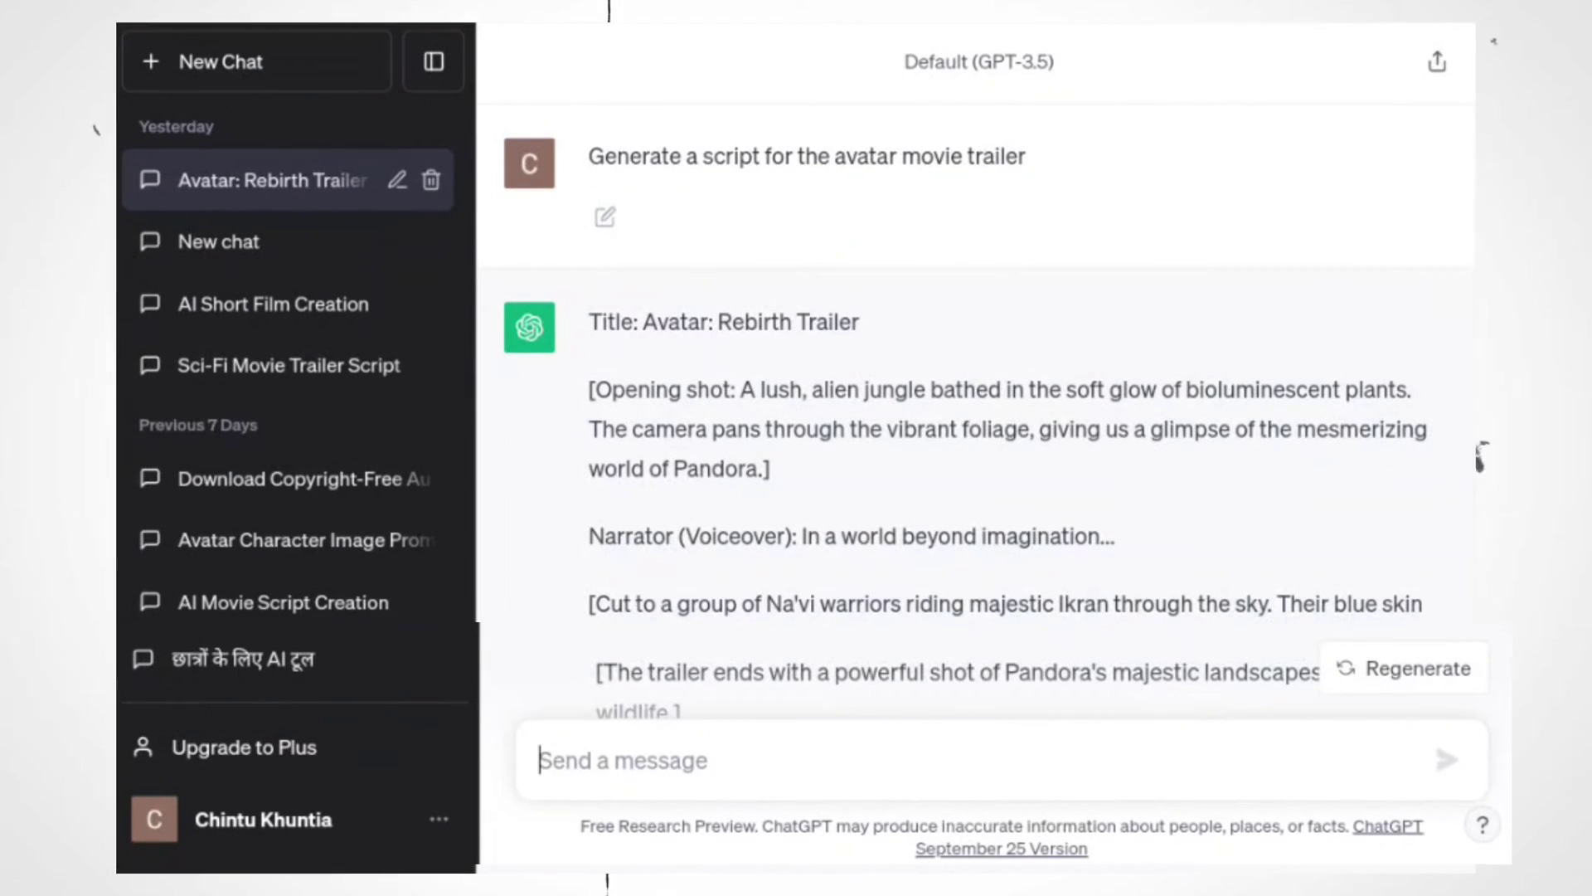
# - Ask ChatGPT for per-scene image suggestions and select the Lush Alien Jungle description
pyautogui.scroll(-6, 977, 332)
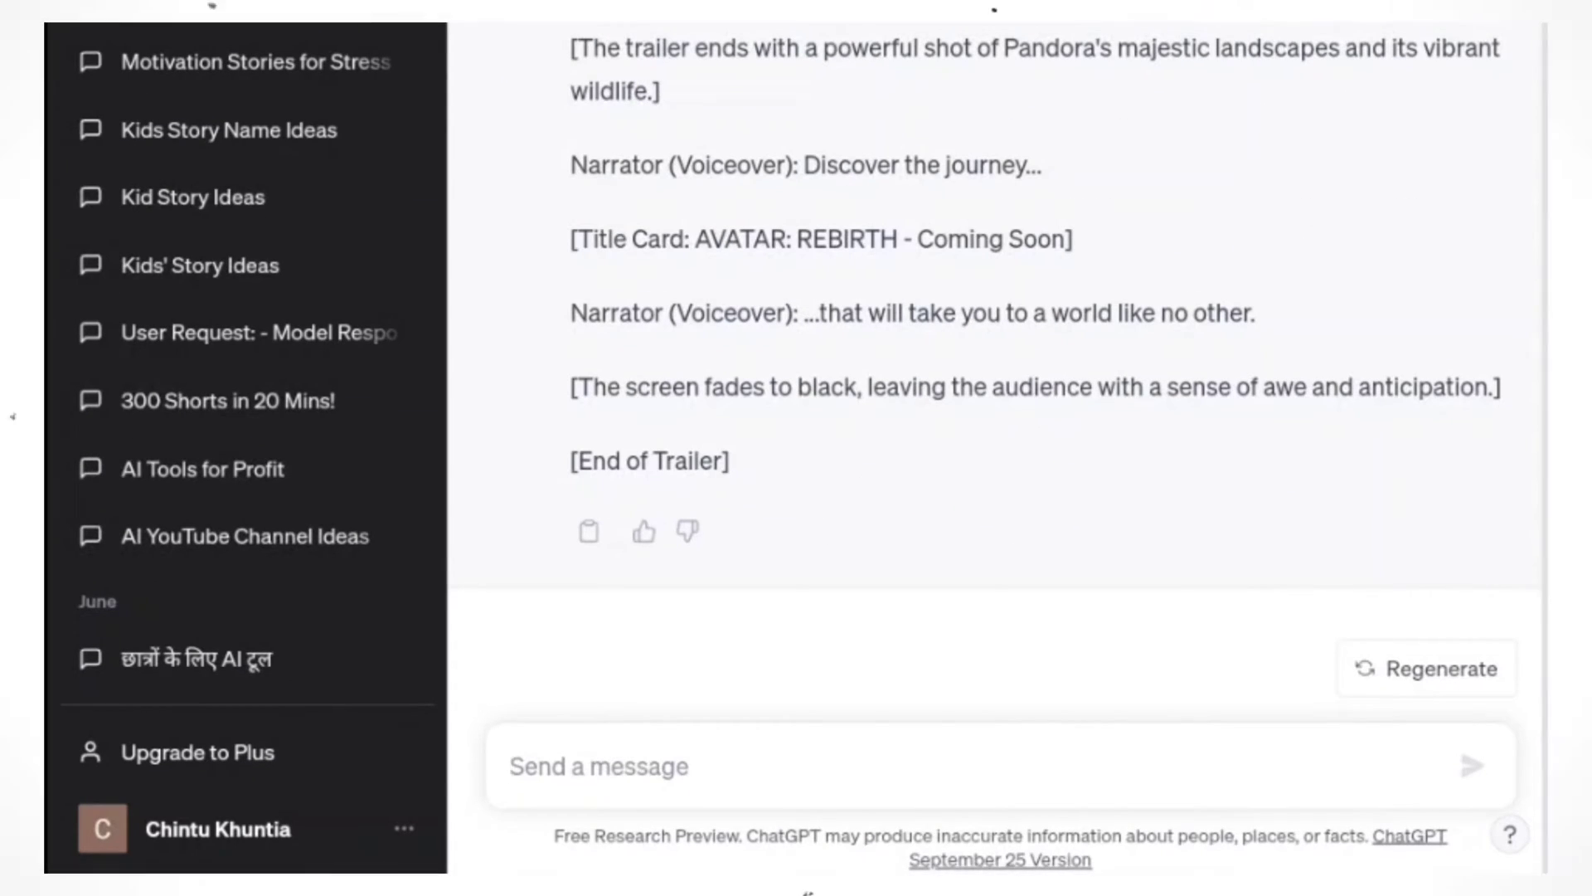
pyautogui.write('I want to create a cinematic video about this script, and I want to use images to make the video. Could you suggest images for different scenes?')
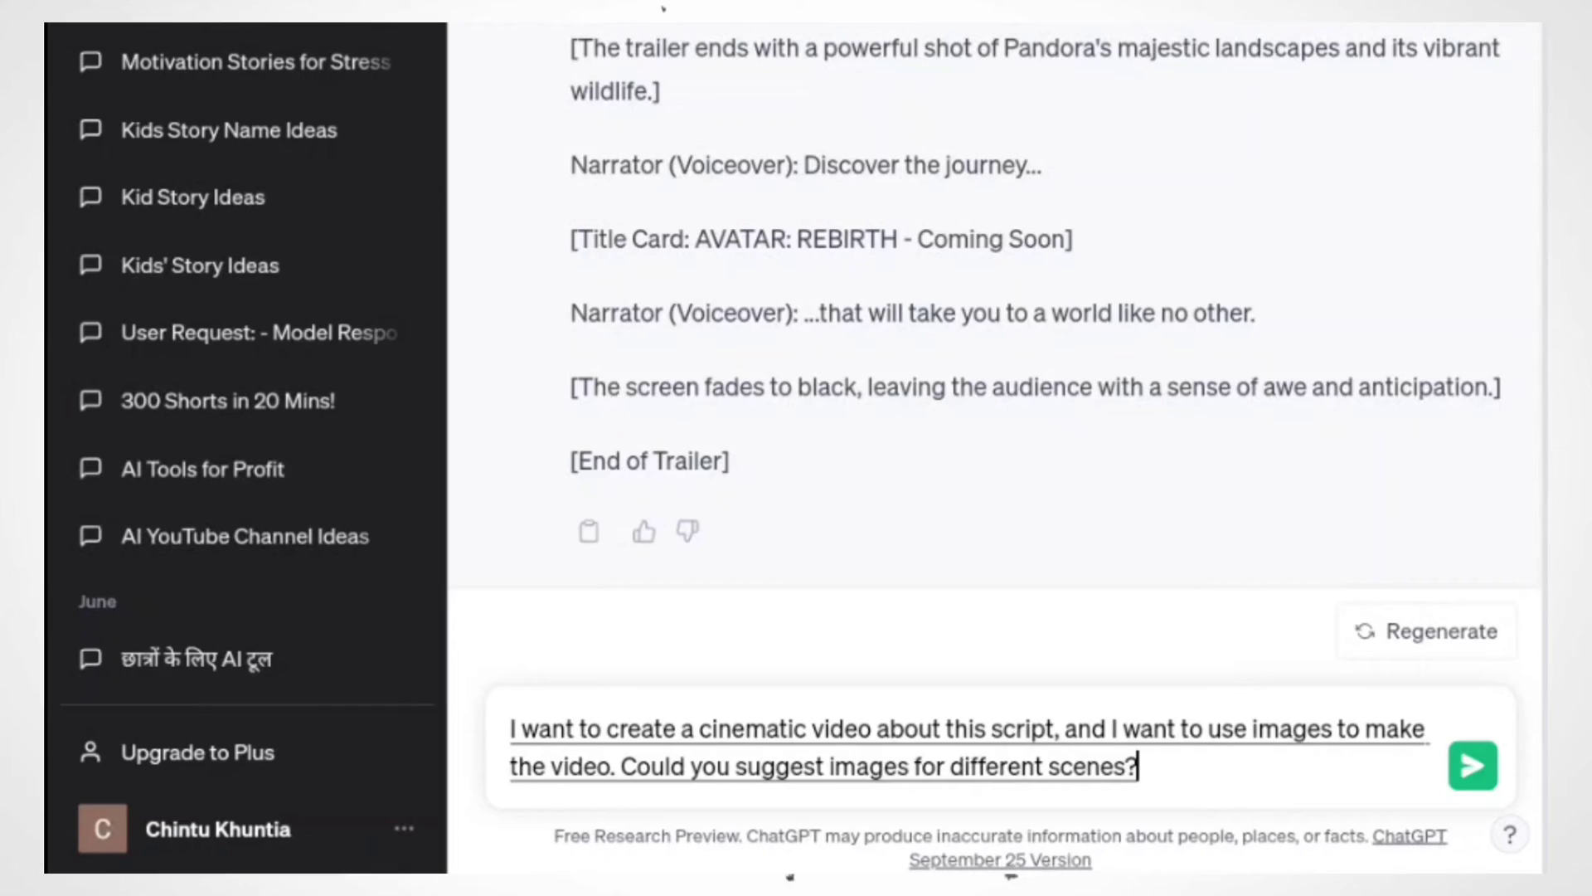
pyautogui.press('Return')
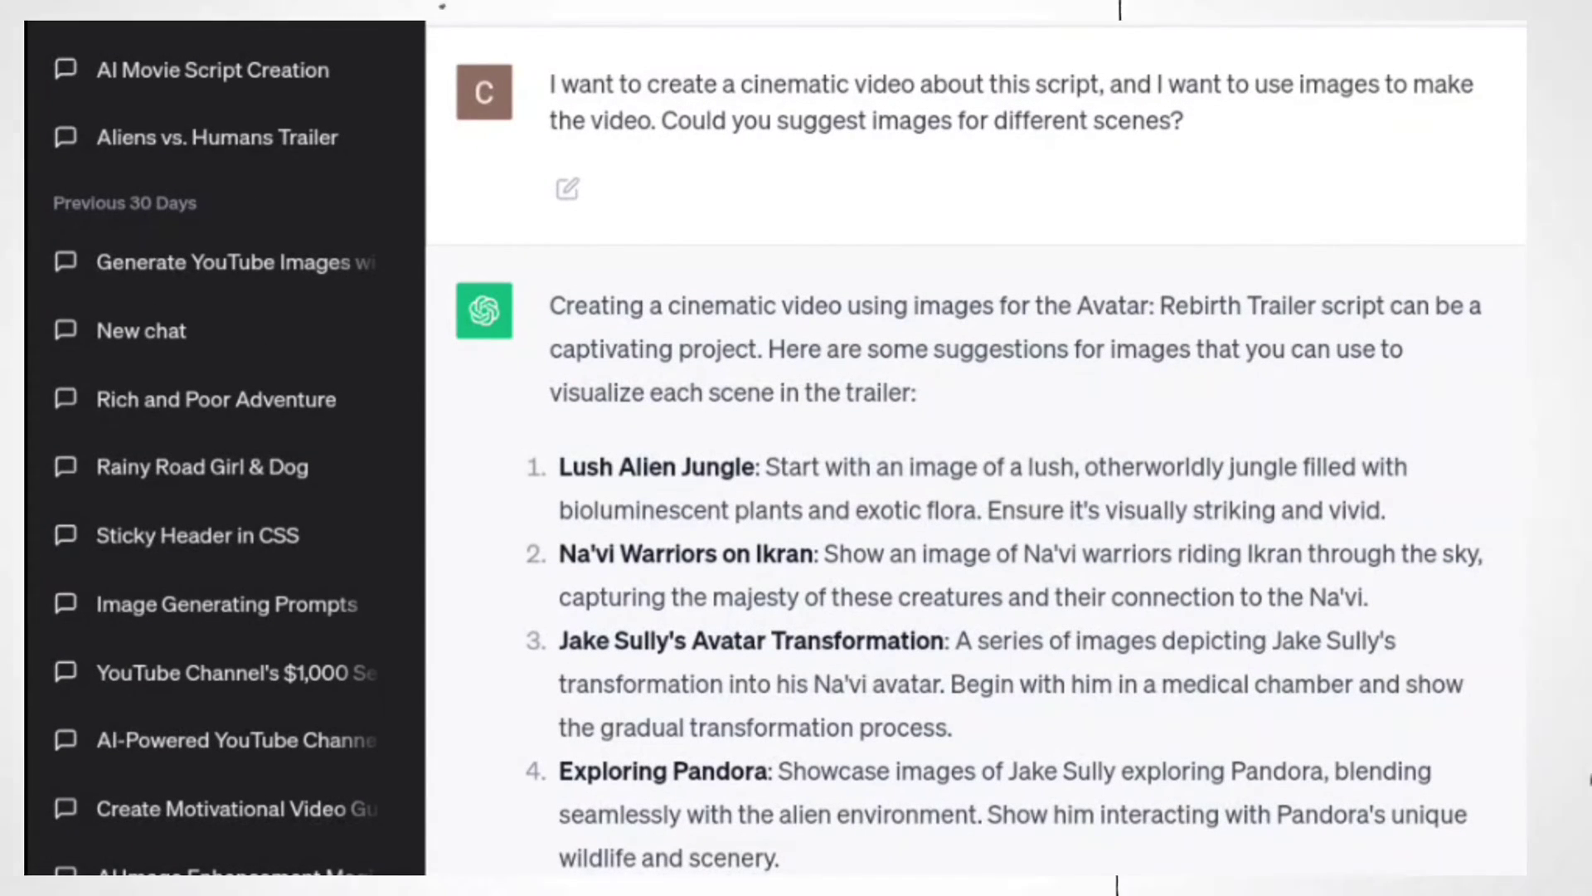
pyautogui.doubleClick(787, 466)
pyautogui.moveTo(817, 497); pyautogui.dragTo(1402, 539)
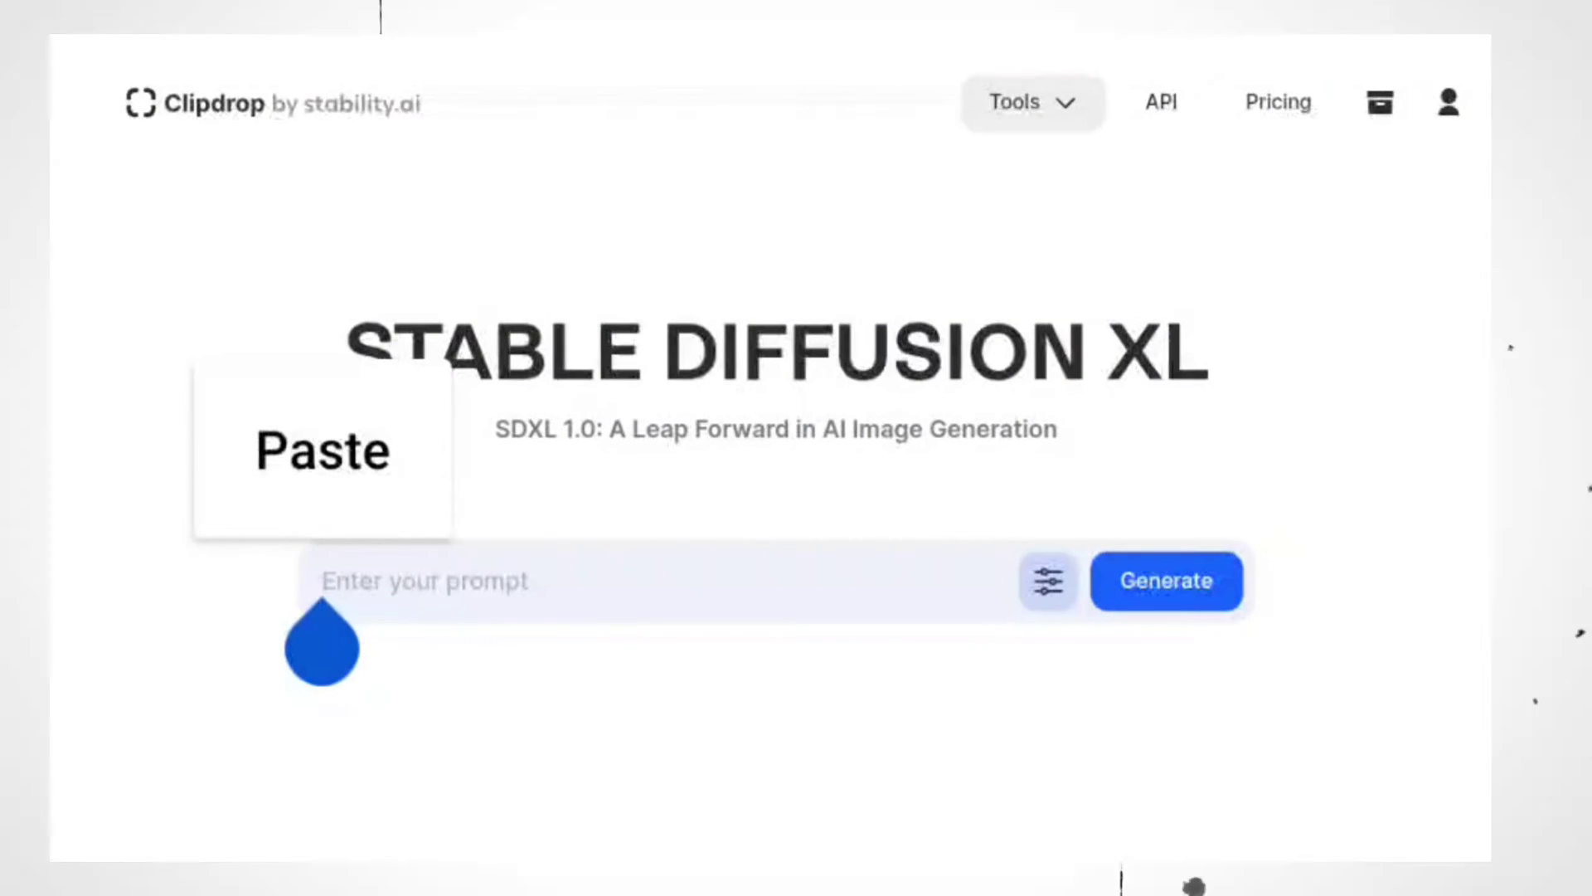
# - Paste the Lush Alien Jungle description as the Stable Diffusion XL prompt
pyautogui.click(323, 452)
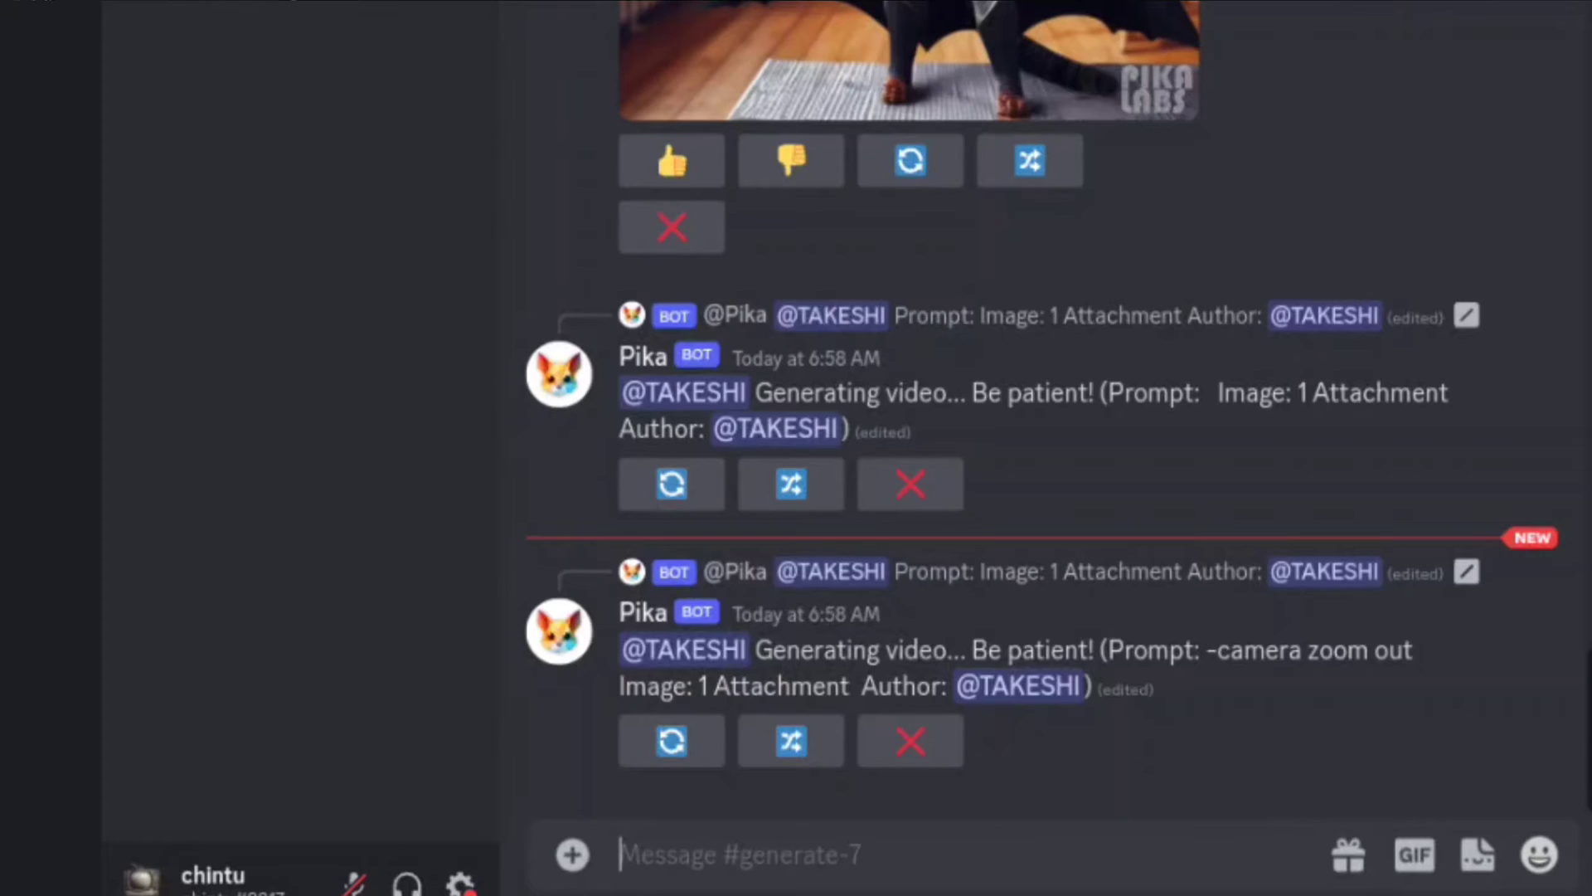
# - Start a Pika /create command in #generate-7 with the UFO jungle image attached
pyautogui.write('/create')
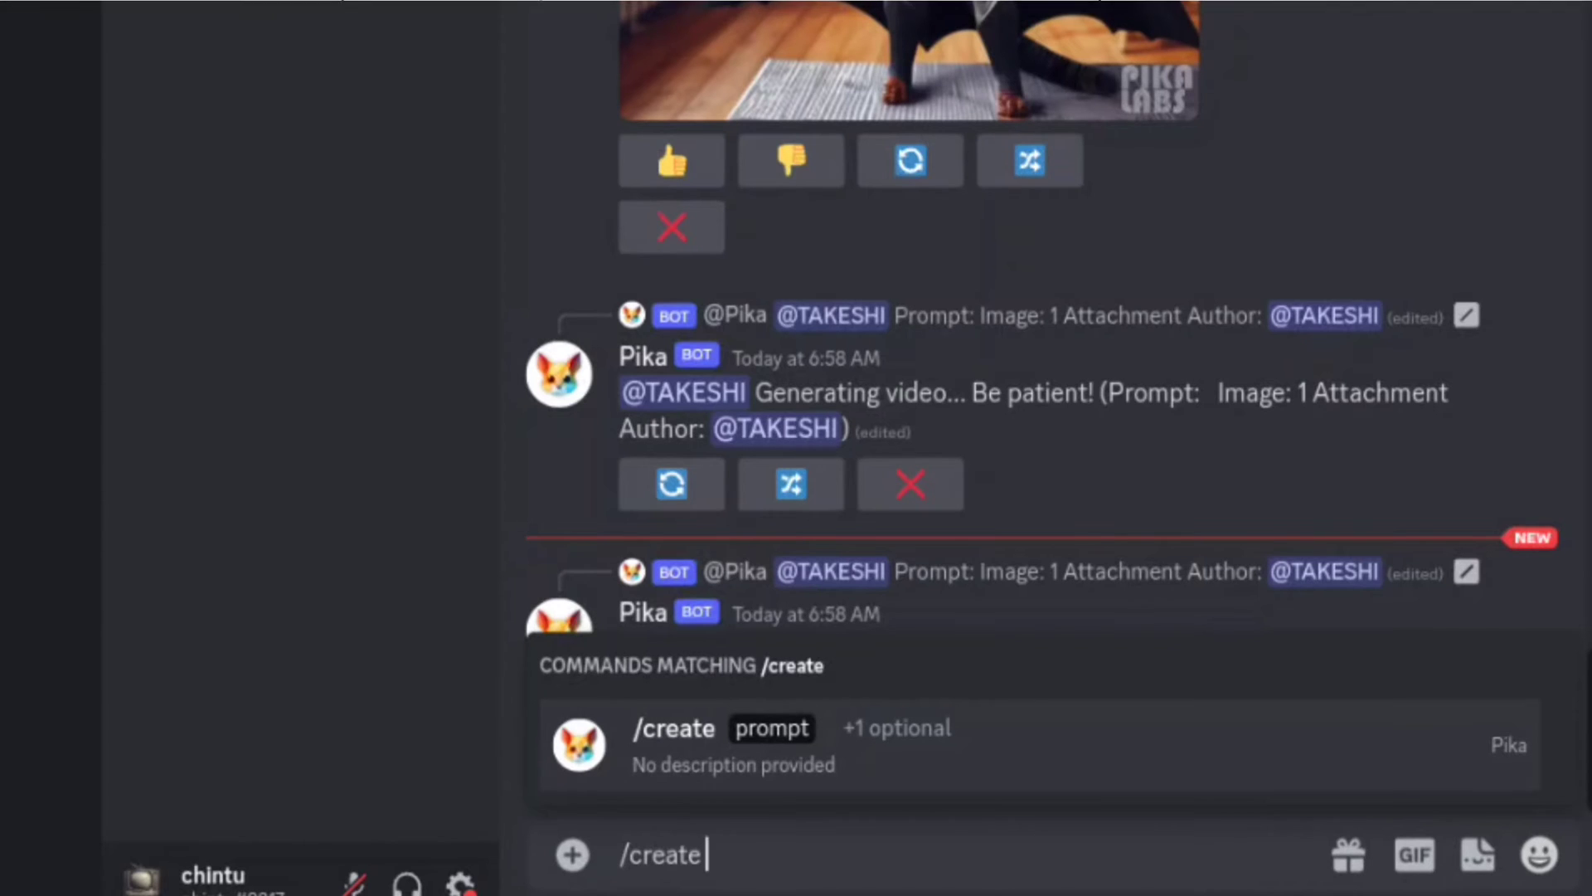
pyautogui.press('Return')
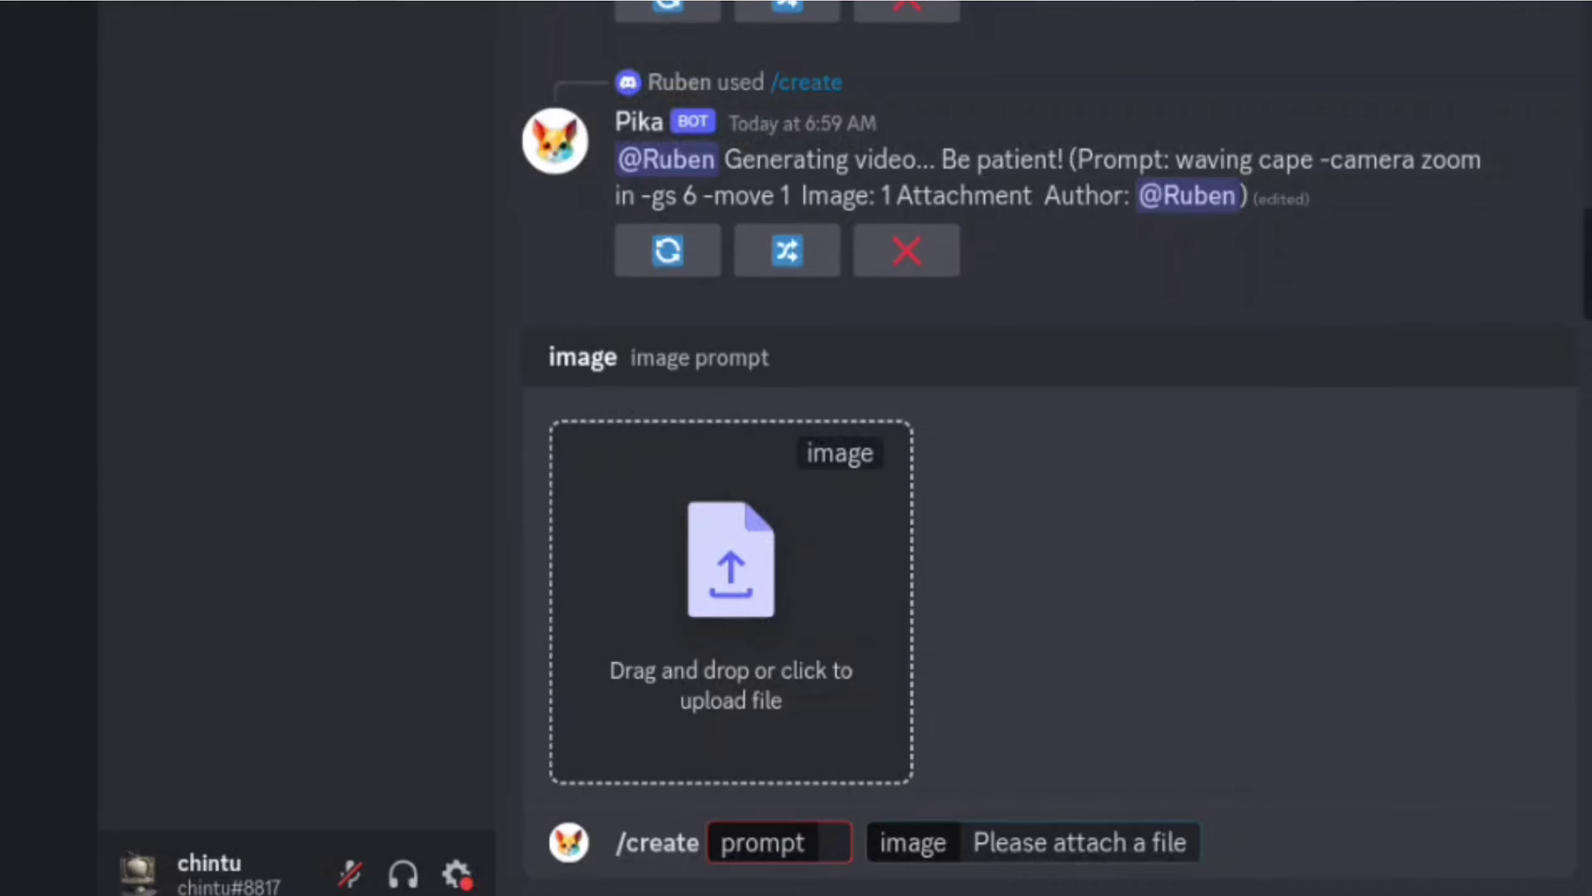
pyautogui.moveTo(1161, 601); pyautogui.dragTo(730, 602)
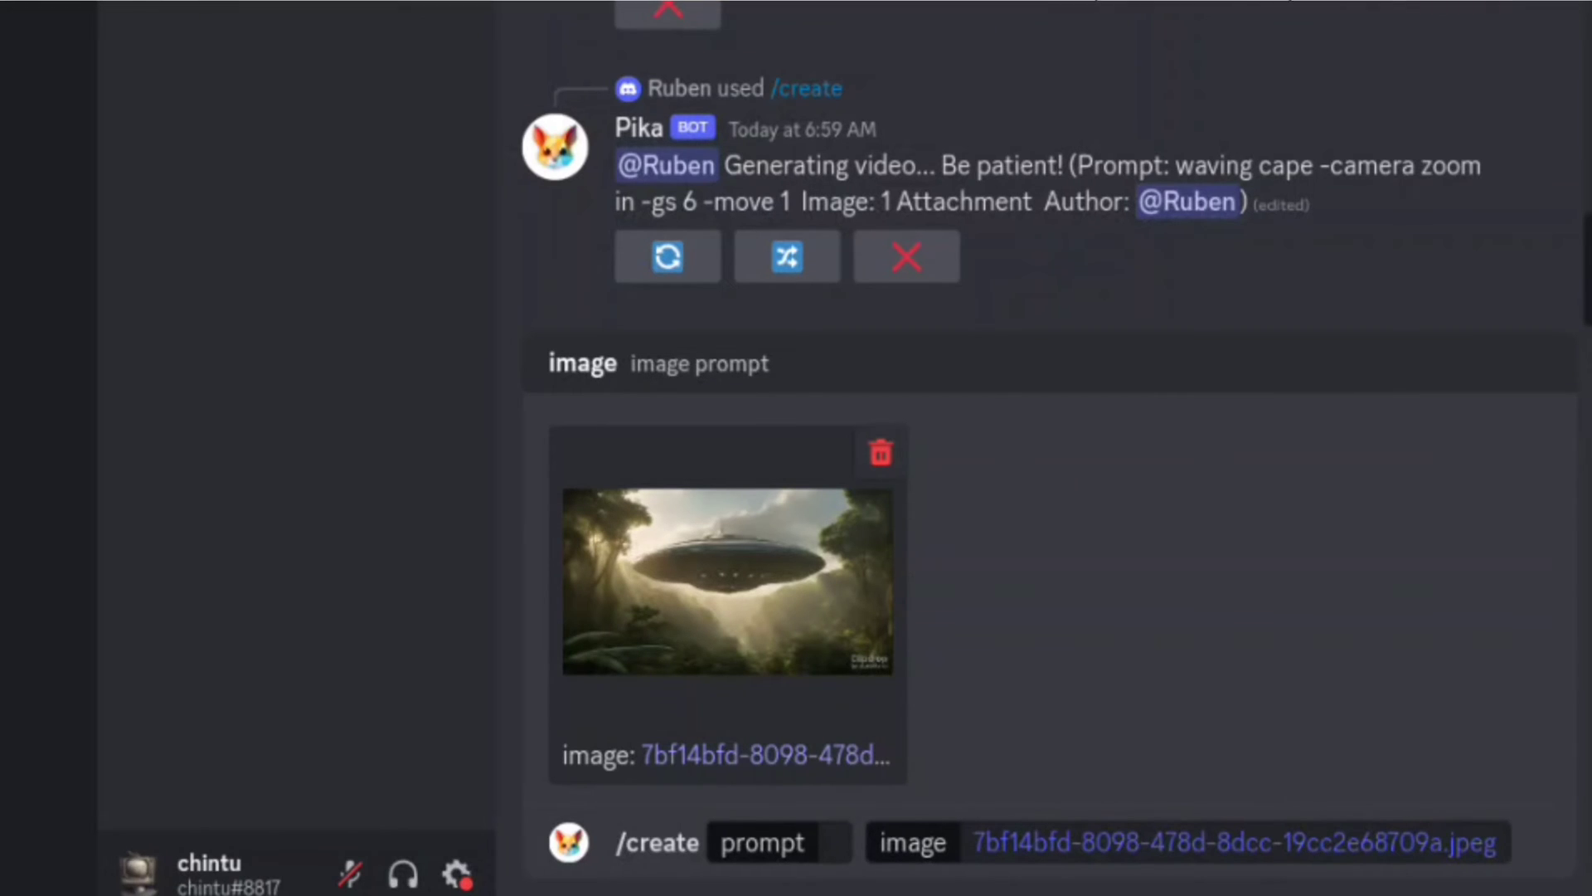
pyautogui.click(836, 845)
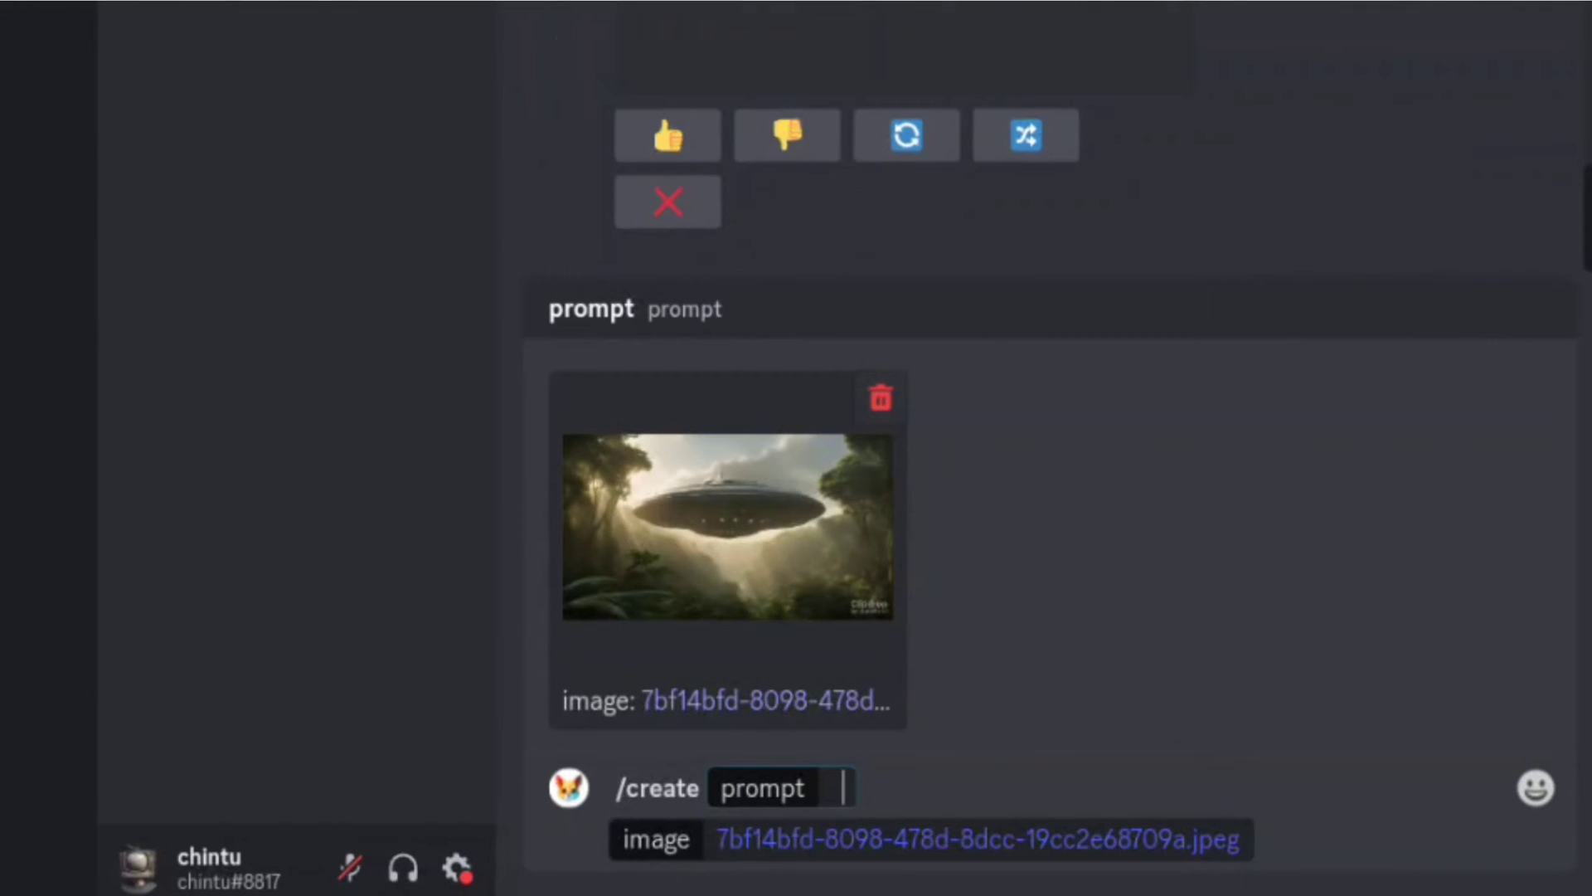
# - Send /create with the prompt 'Slow motion, cloud movement, --camera pan right to left'
pyautogui.click(831, 839)
pyautogui.write('Slow motion, cloud movement')
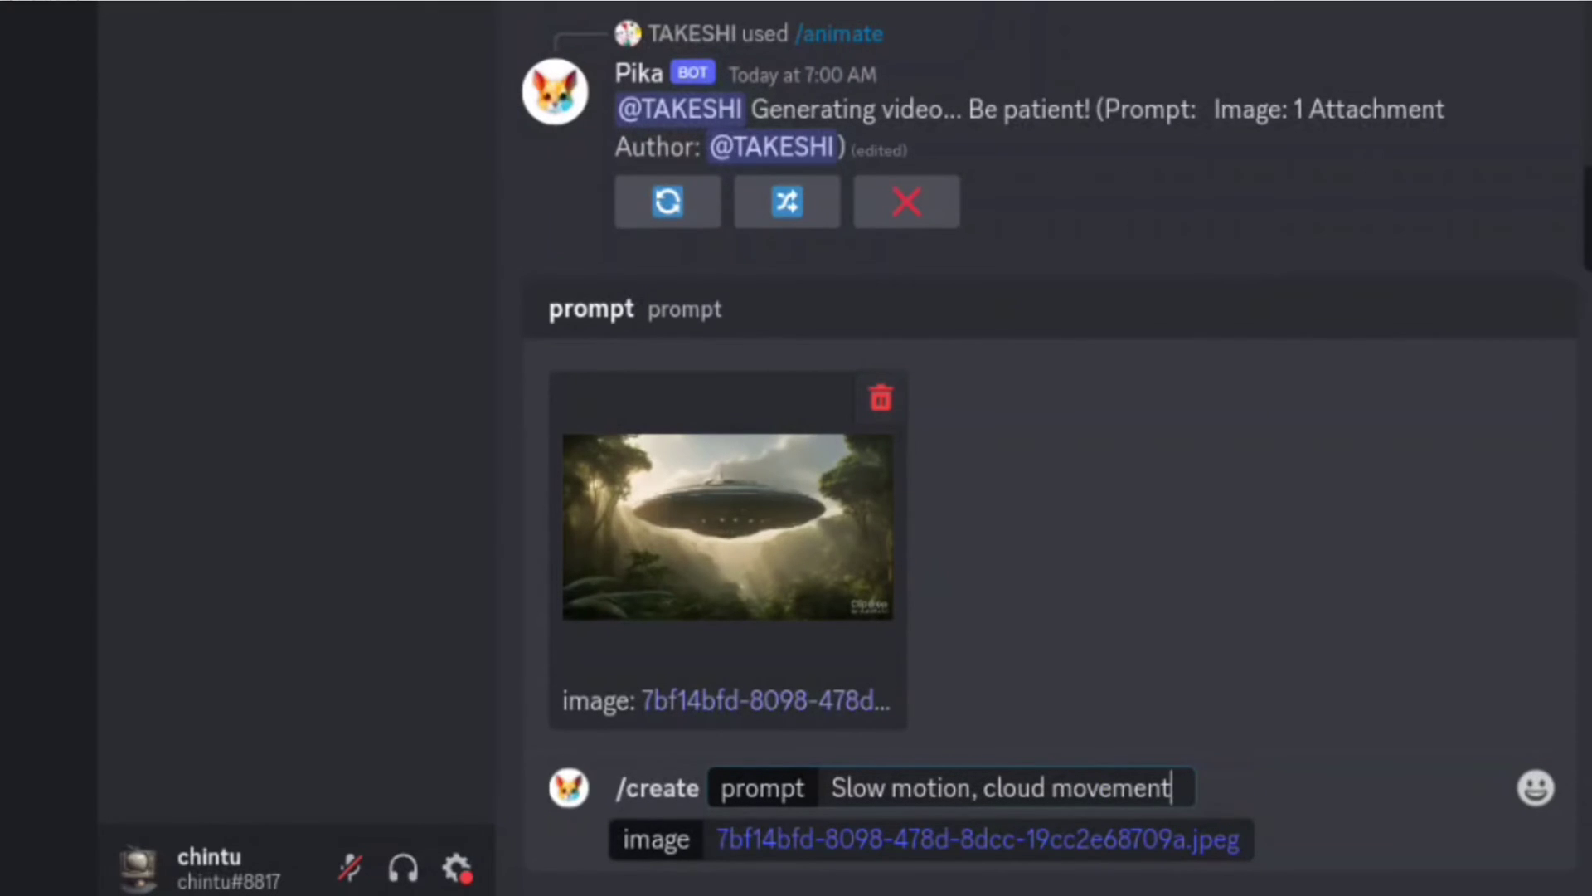
pyautogui.write(', --camera pan right')
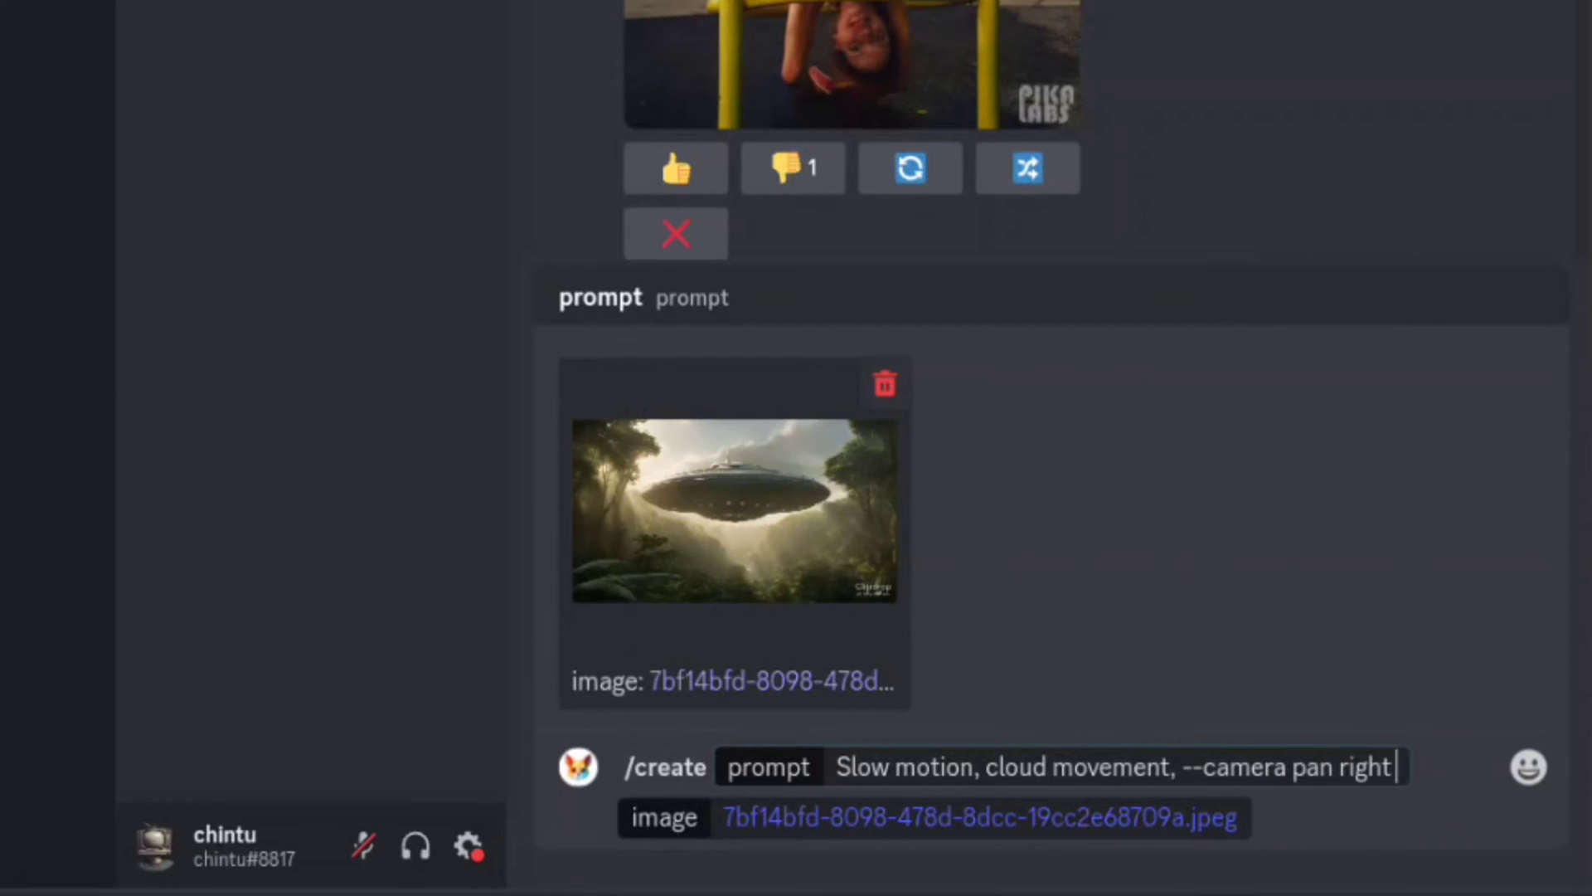
pyautogui.write('to left')
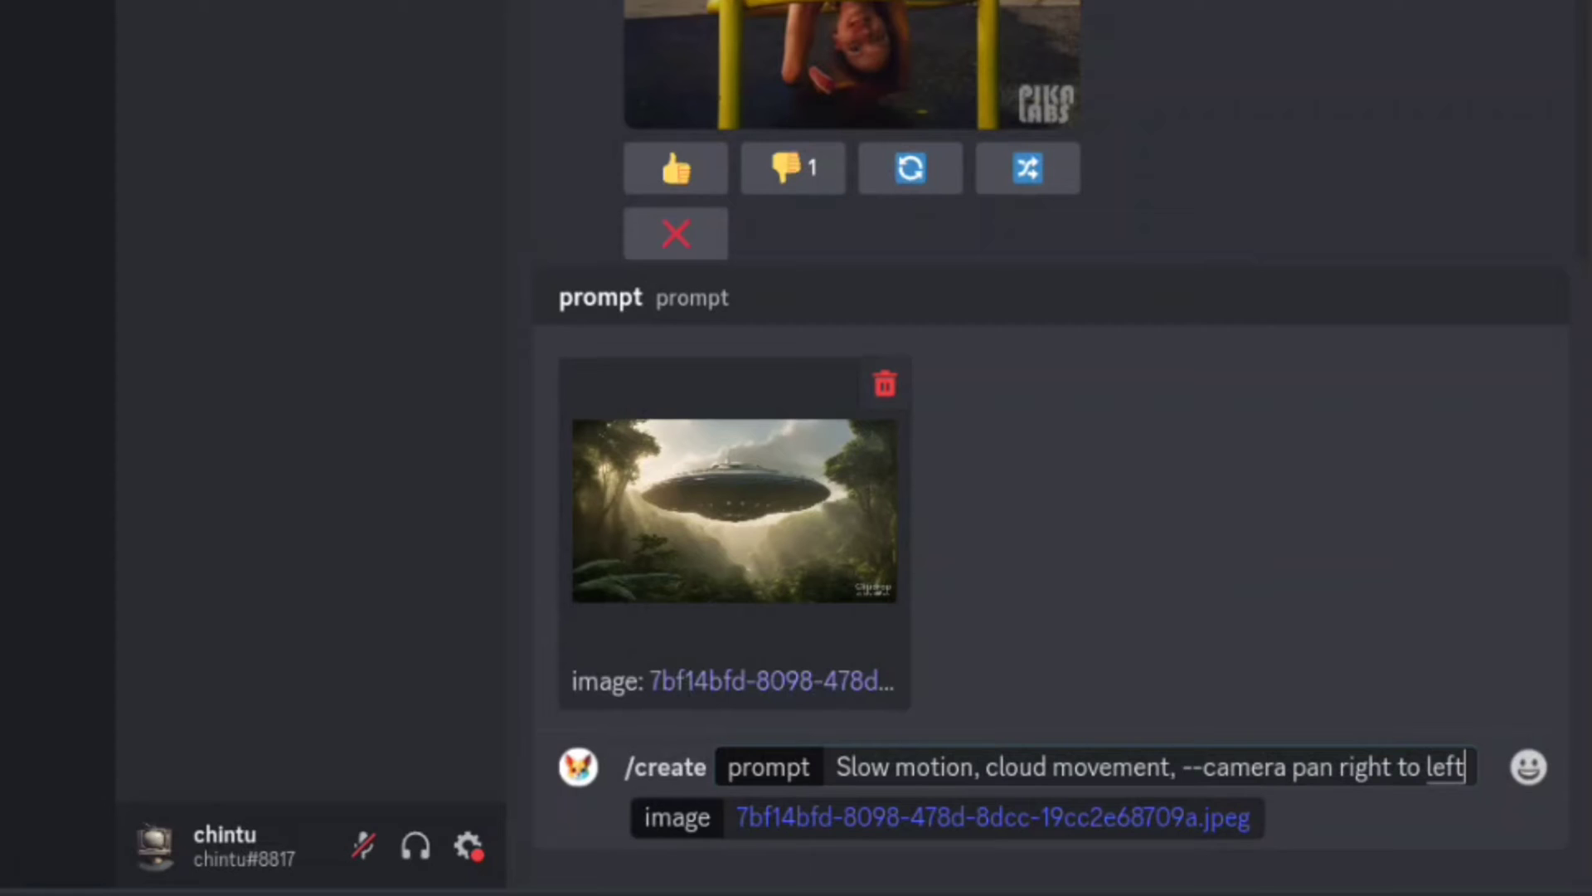
pyautogui.press('Return')
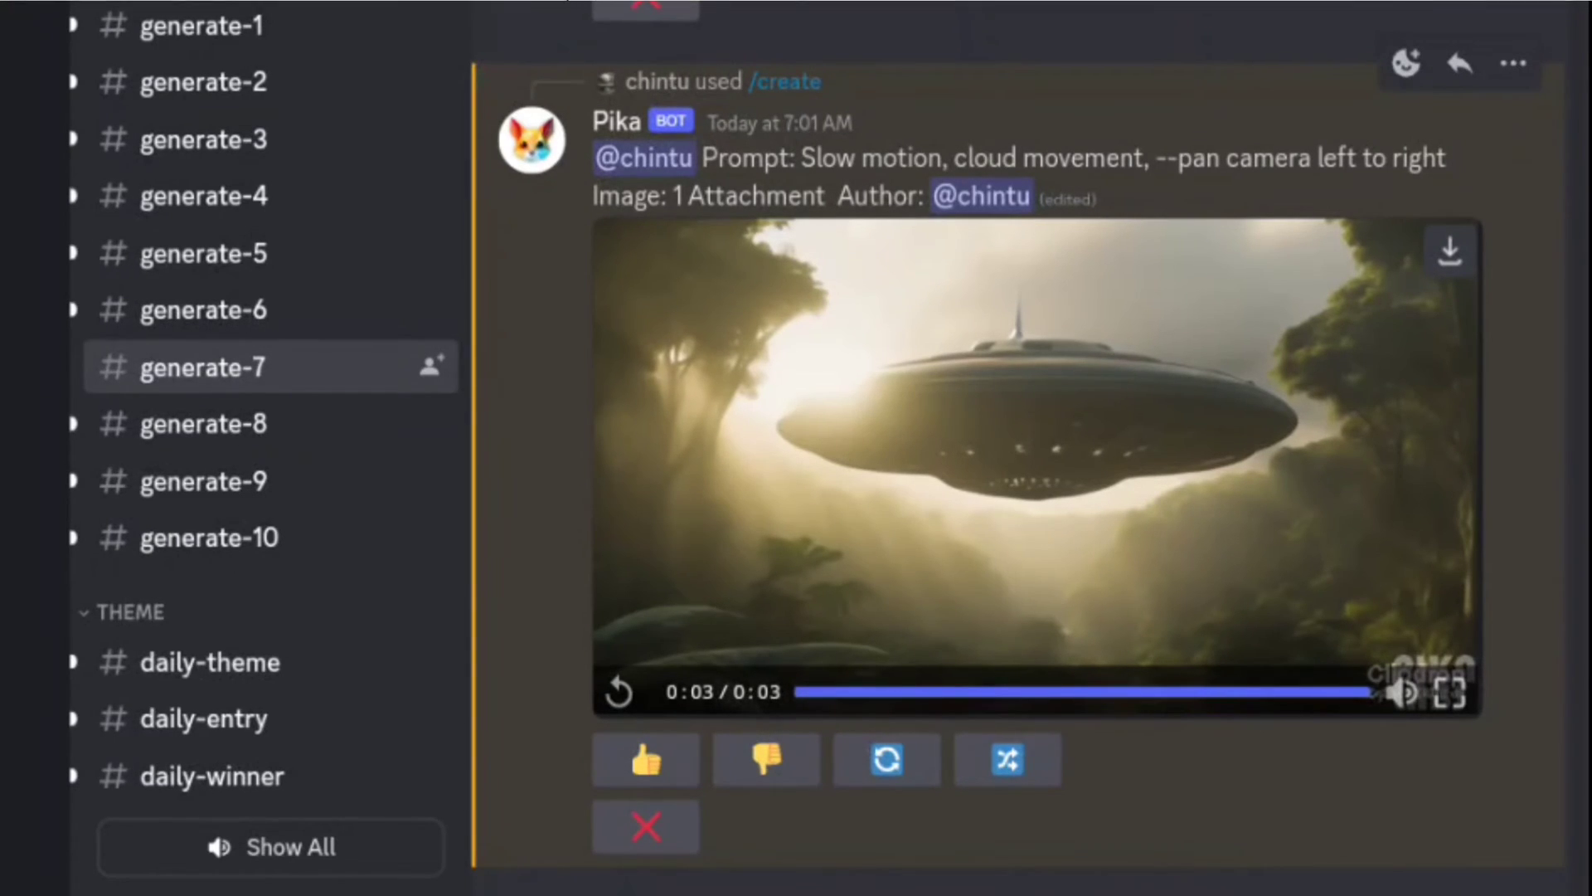
# - Have Pika redo the UFO jungle clip and find the new 3-second version in #generate-7
pyautogui.click(886, 758)
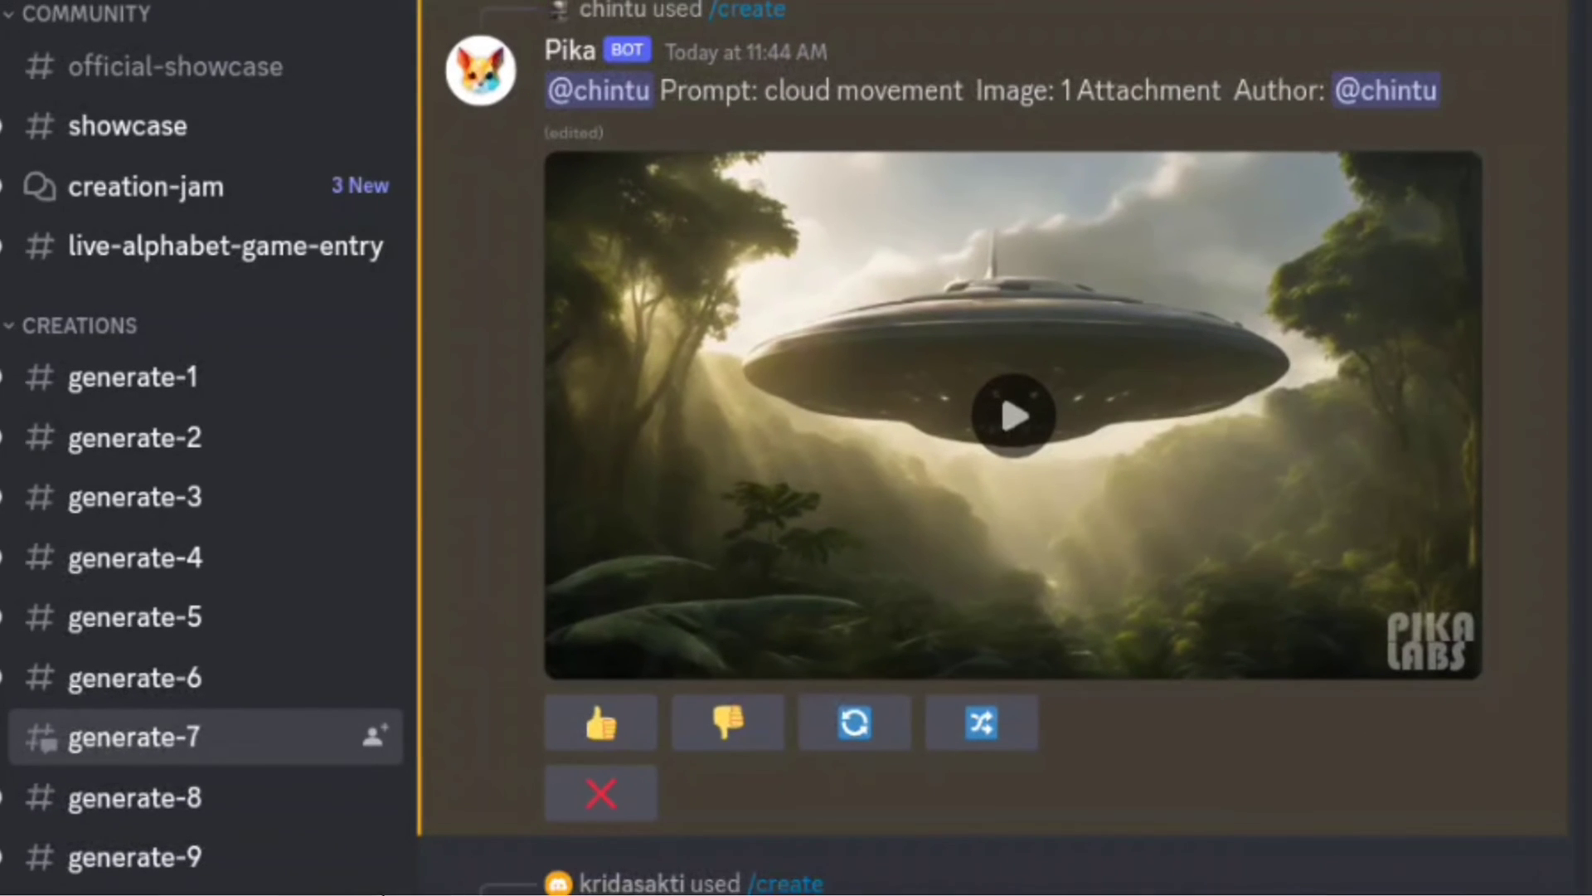
pyautogui.scroll(-5, 995, 456)
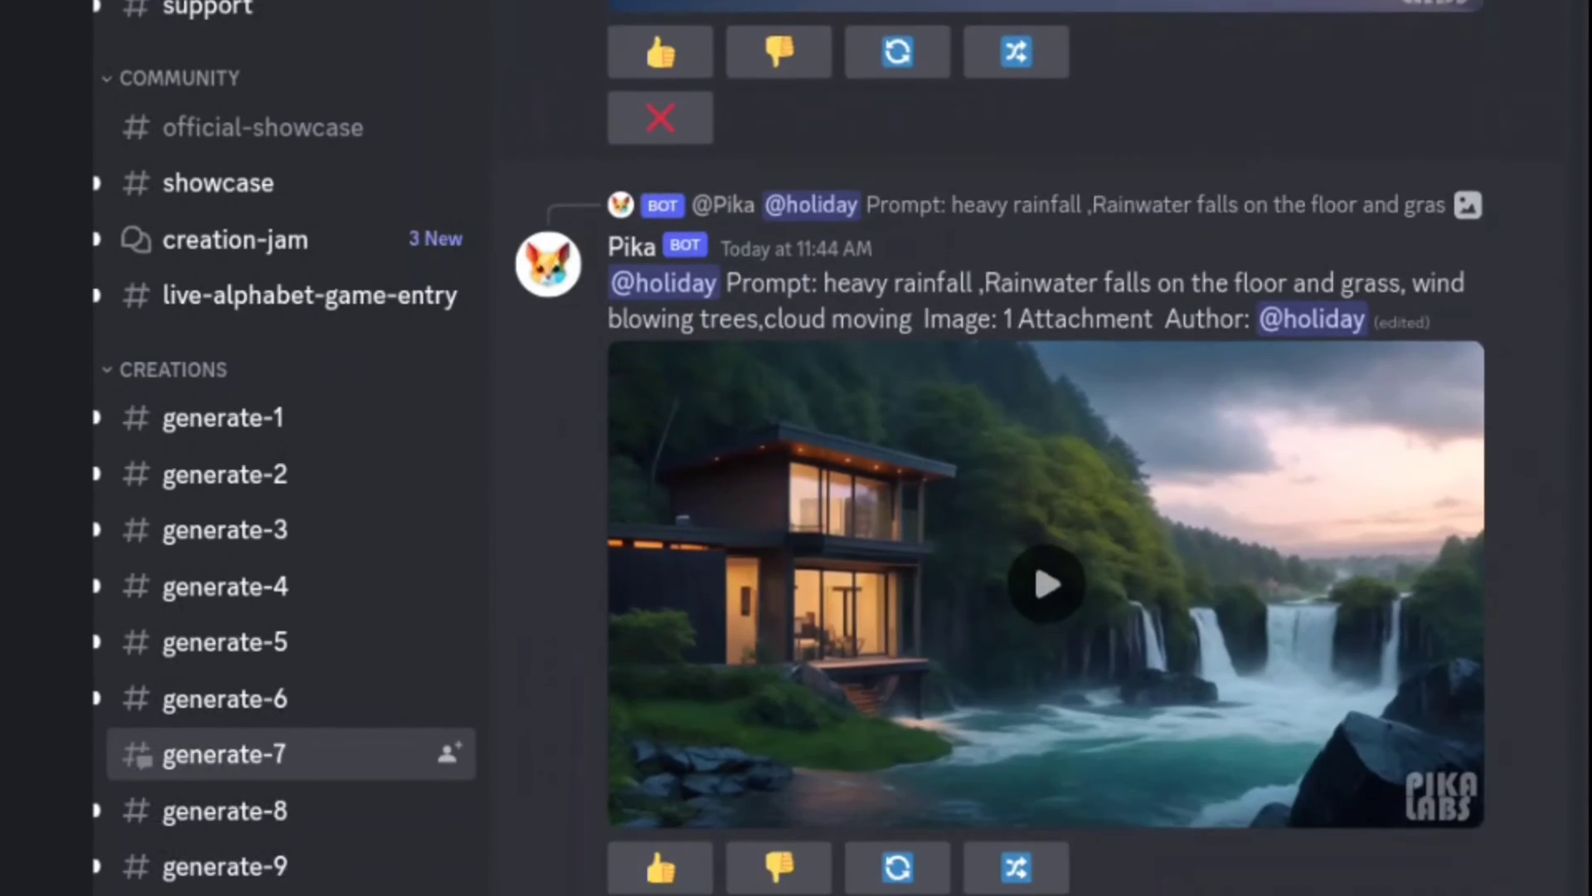
pyautogui.scroll(-8, 996, 456)
pyautogui.scroll(-10, 1045, 448)
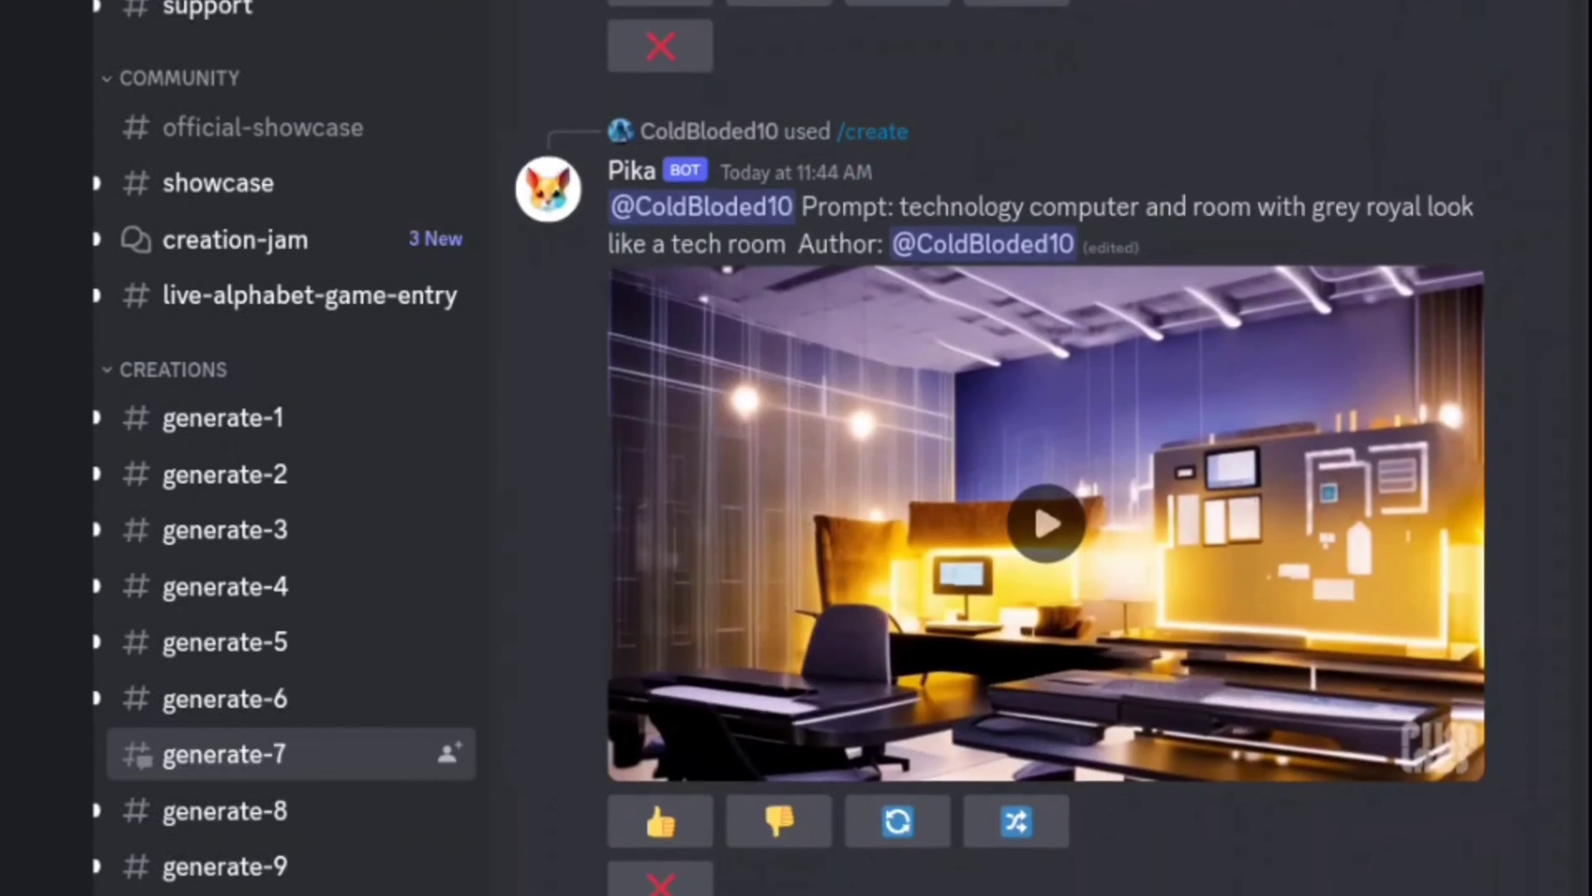
pyautogui.scroll(5, 1045, 448)
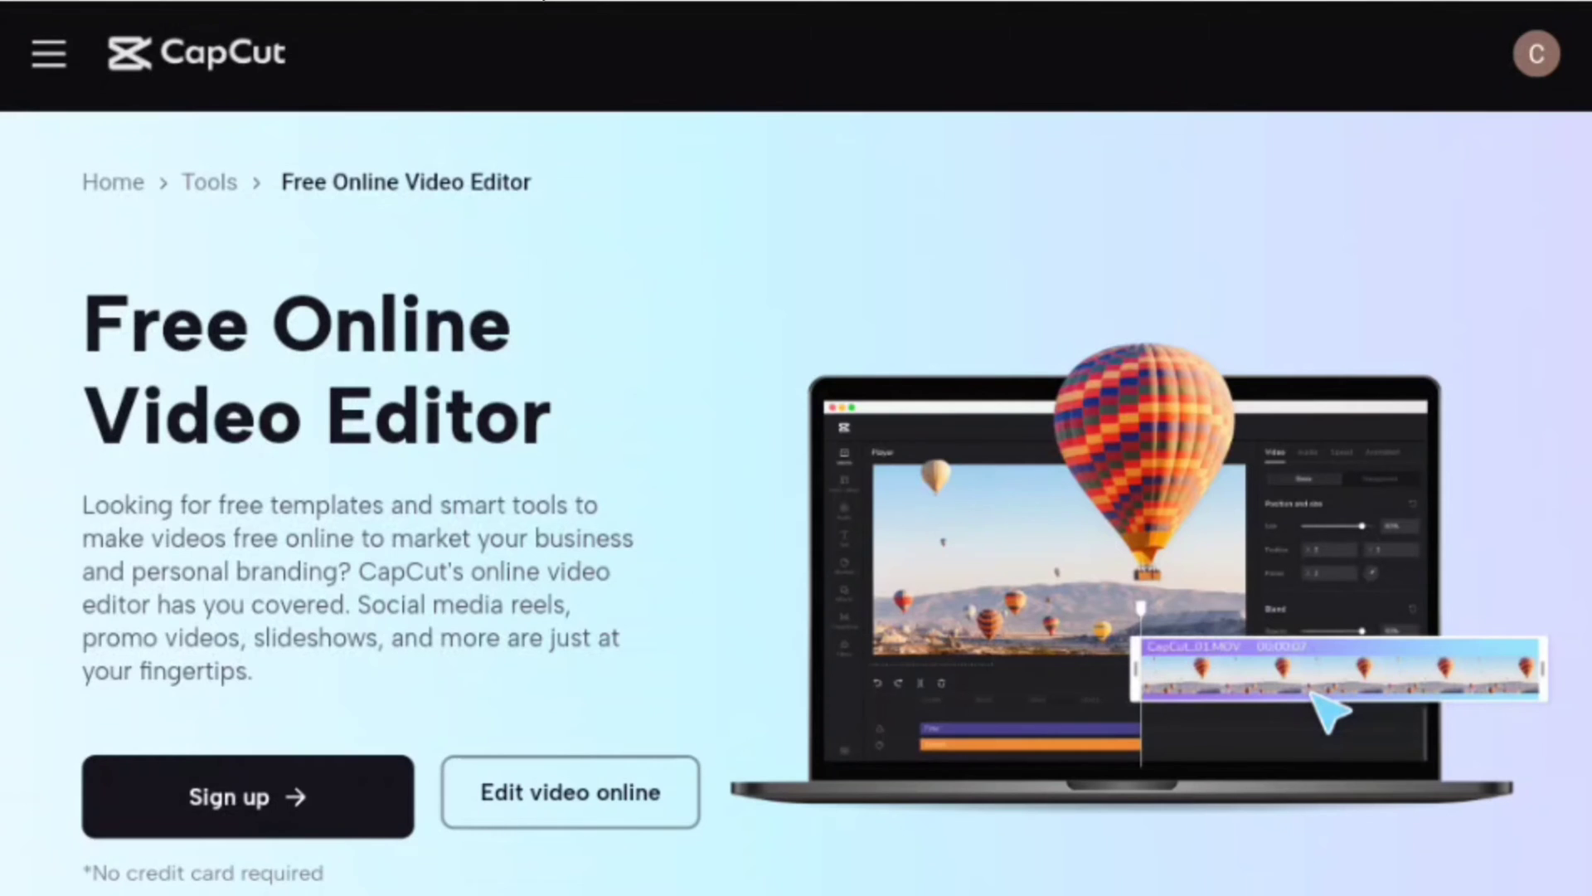
# - Scroll through the CapCut Free Online Video Editor page's filters and effects features
pyautogui.scroll(-20, 796, 448)
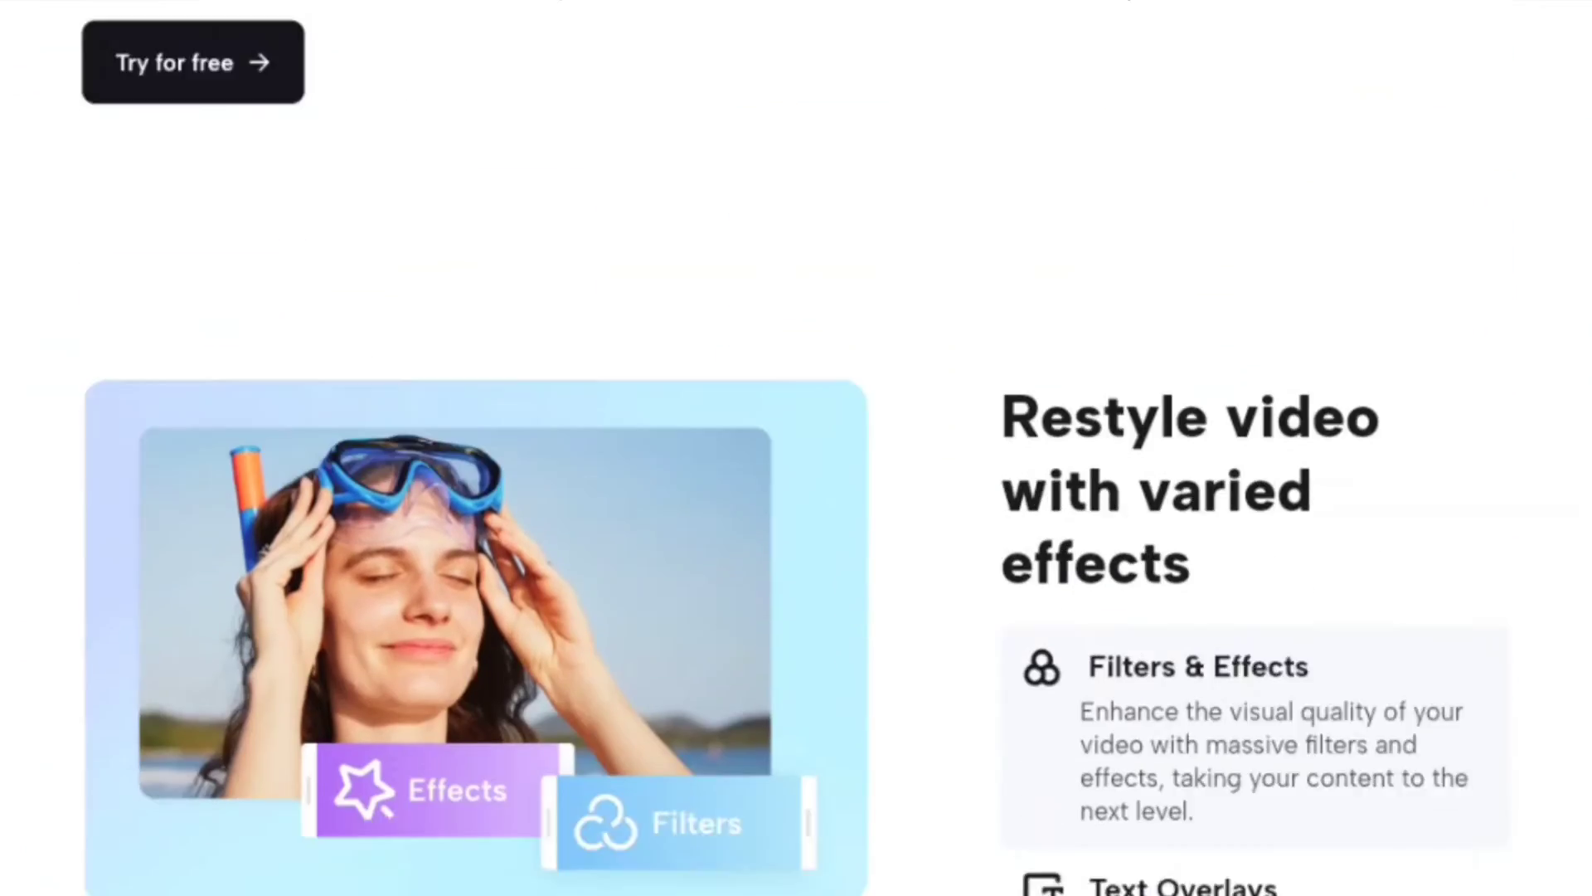
pyautogui.scroll(-8, 796, 448)
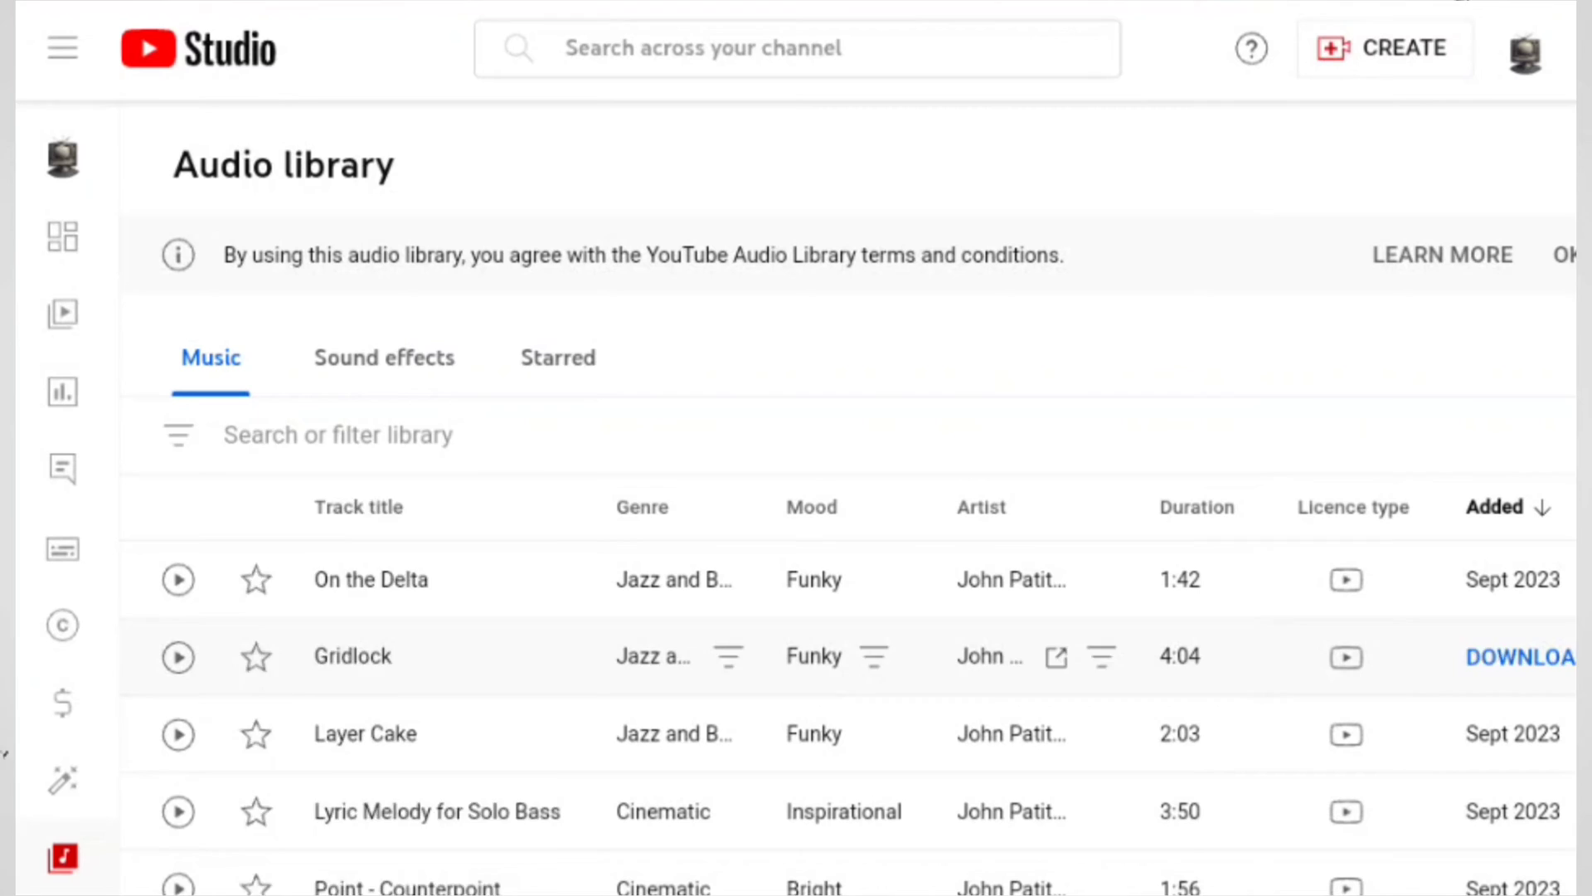
# - Filter the audio library for "Star wars" and preview the Imperial Forces track
pyautogui.click(331, 434)
pyautogui.write('Star wars')
pyautogui.press('Return')
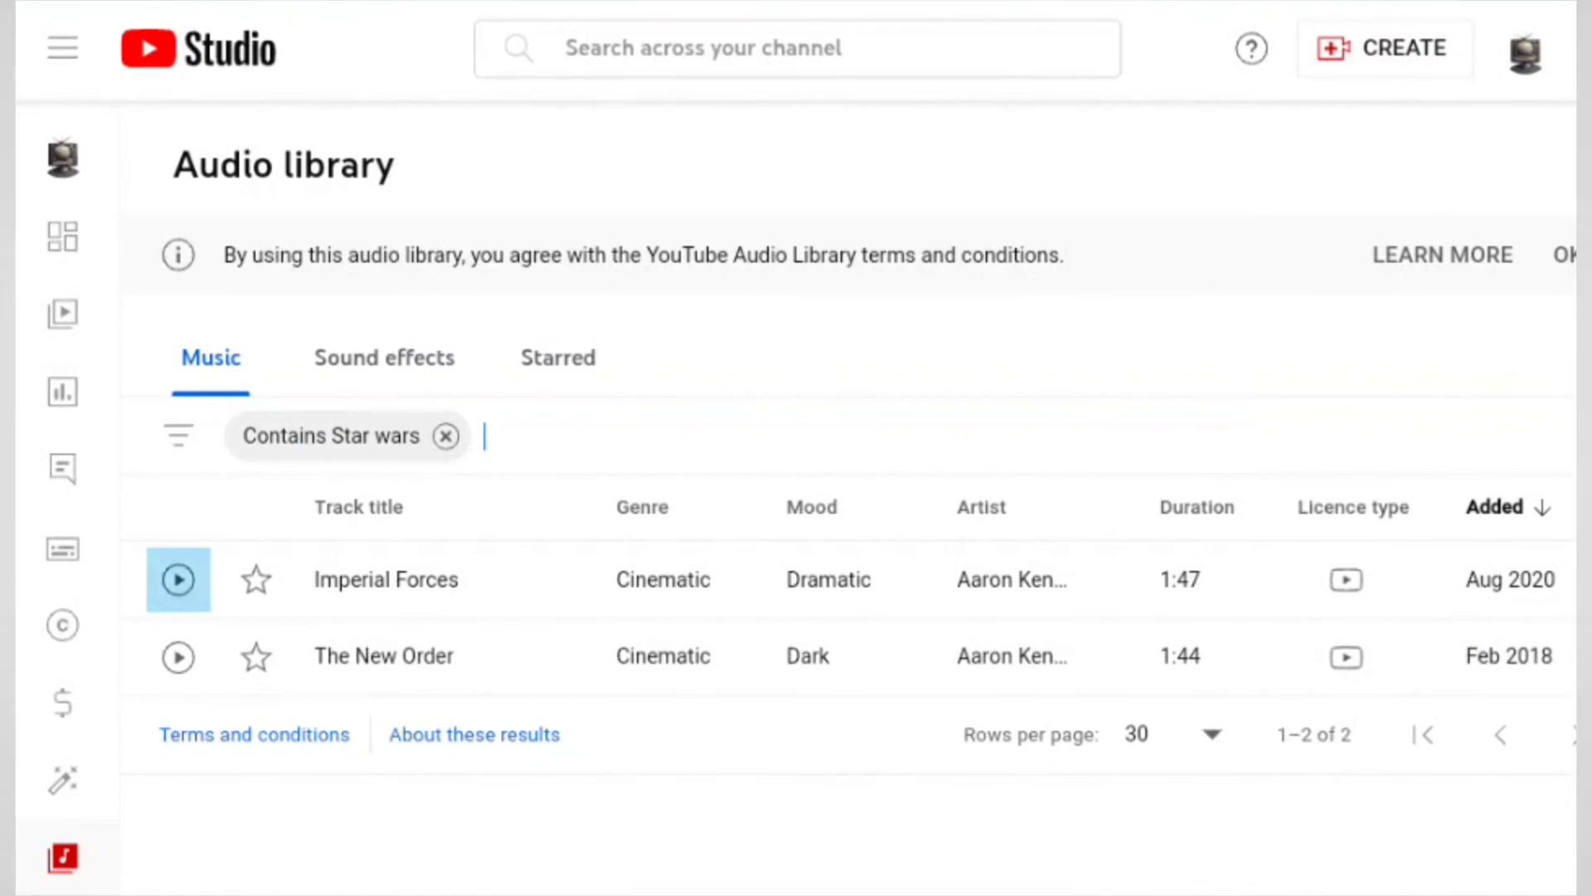
pyautogui.click(178, 579)
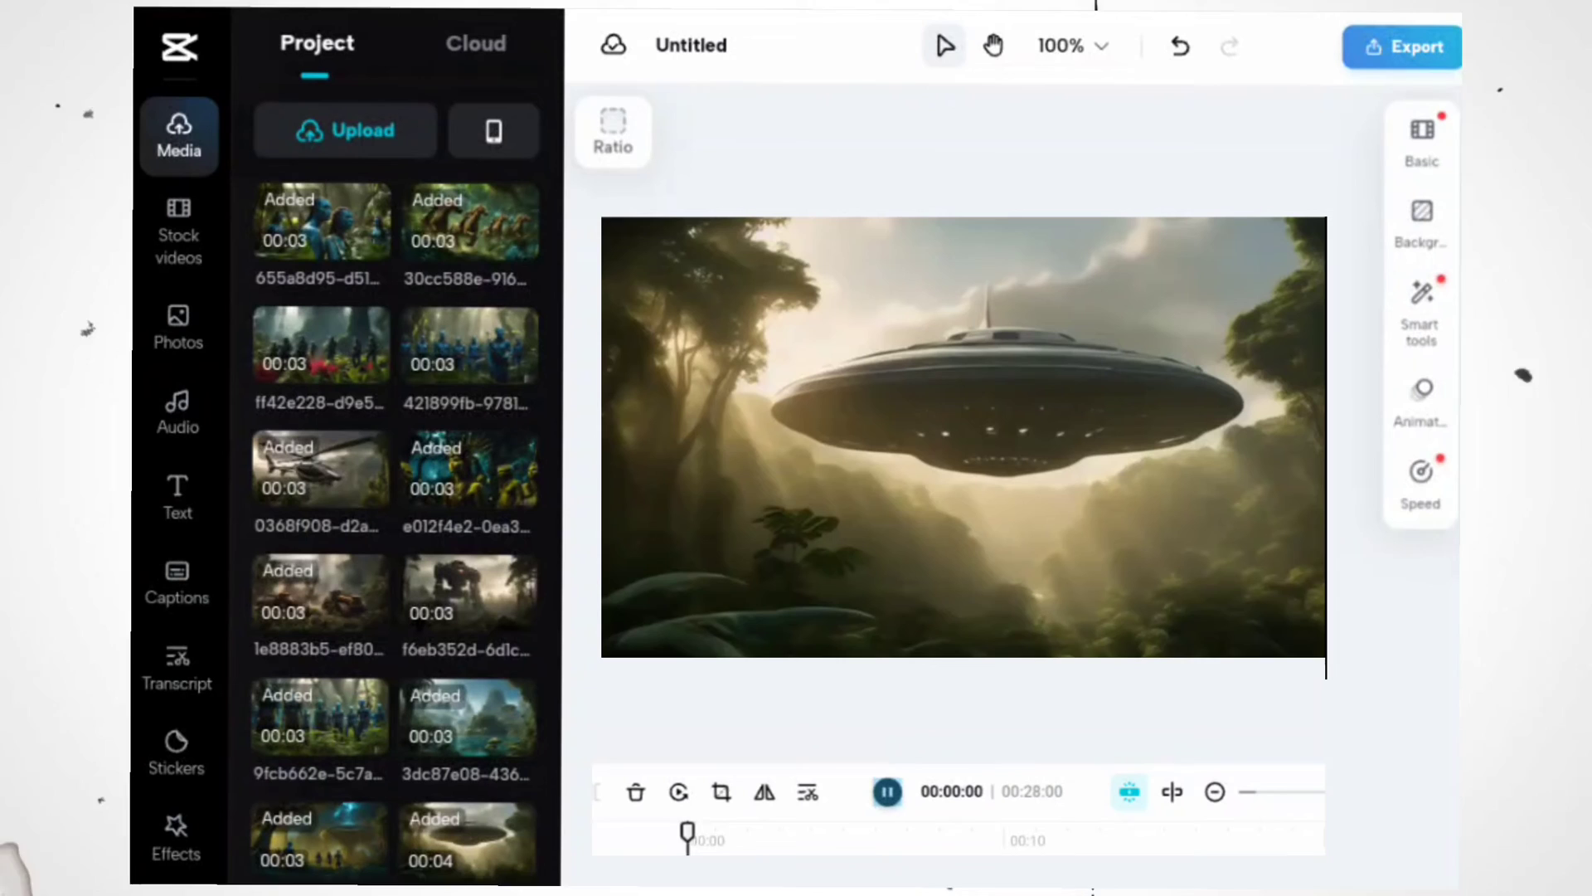
# - Switch the media library to Audio, then begin exporting the UFO jungle trailer
pyautogui.click(178, 413)
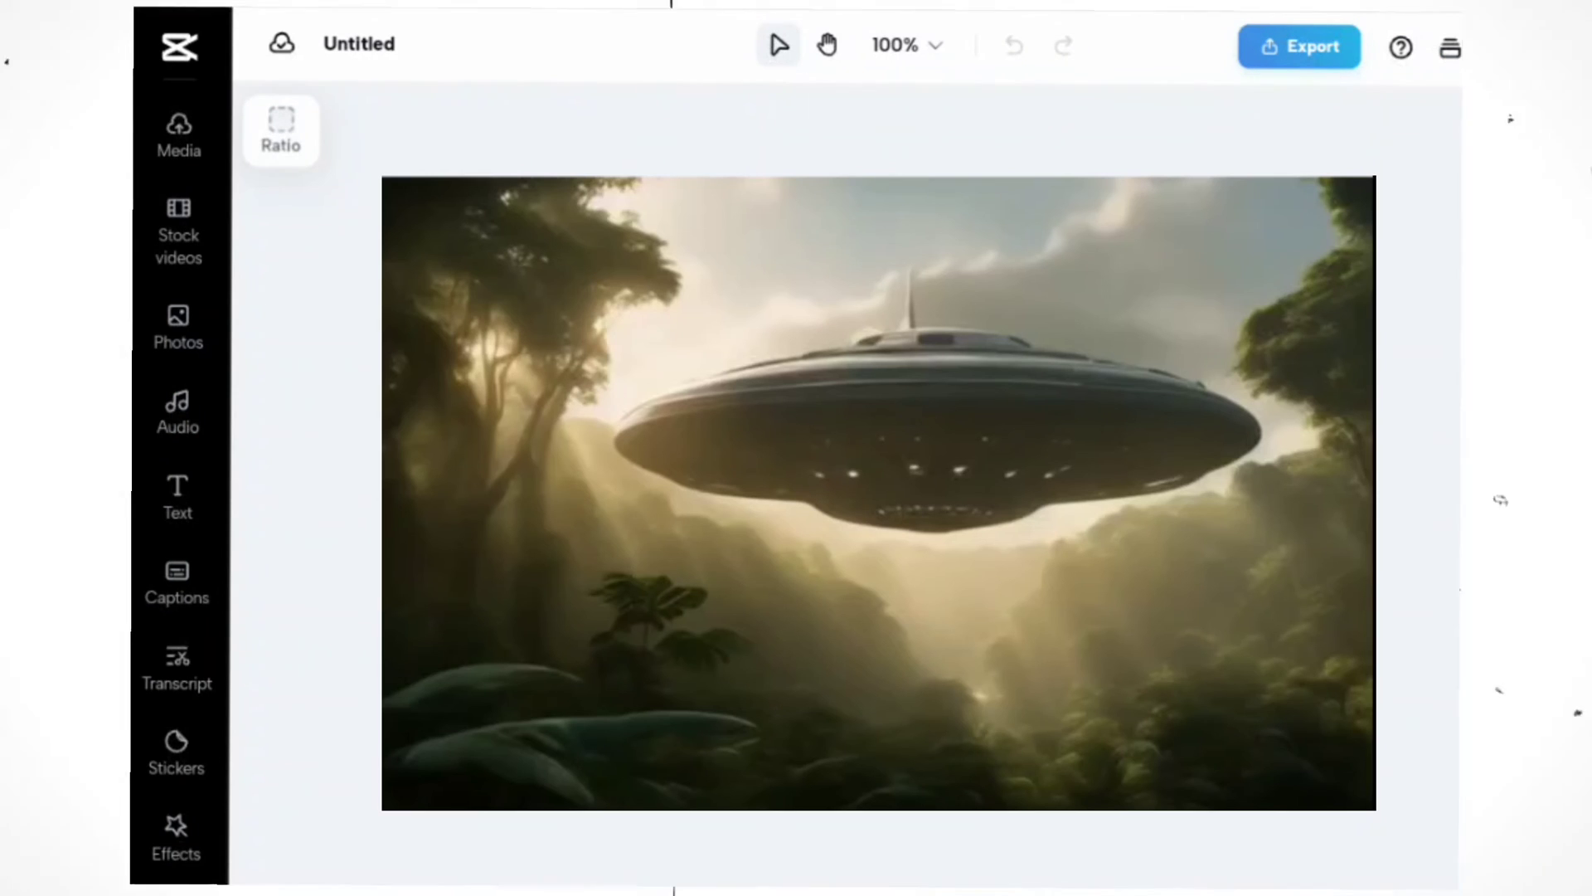
pyautogui.click(1277, 48)
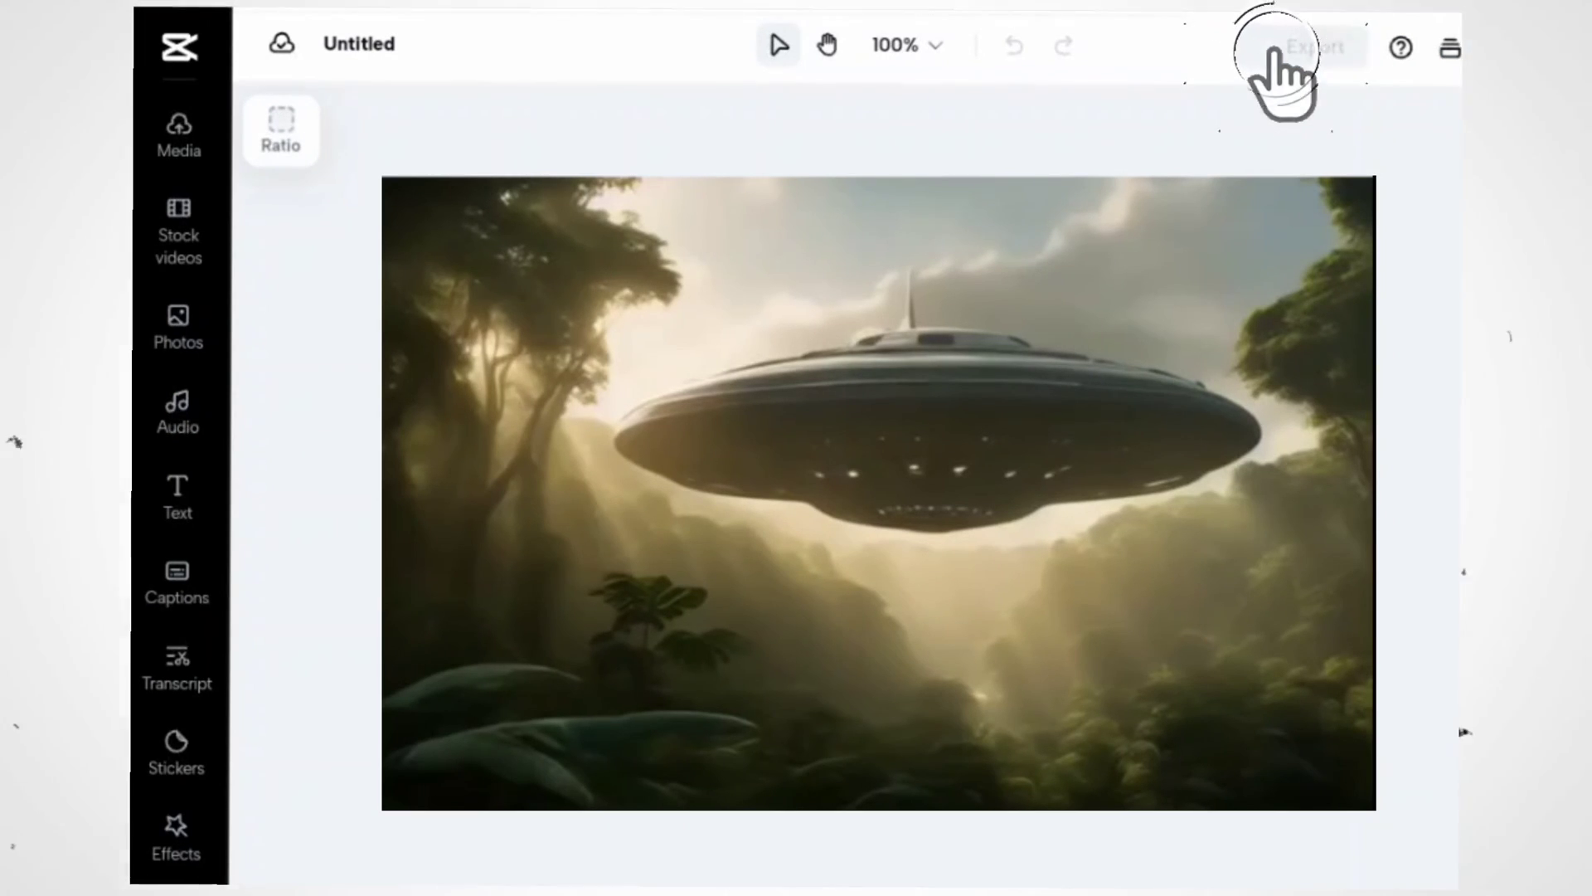